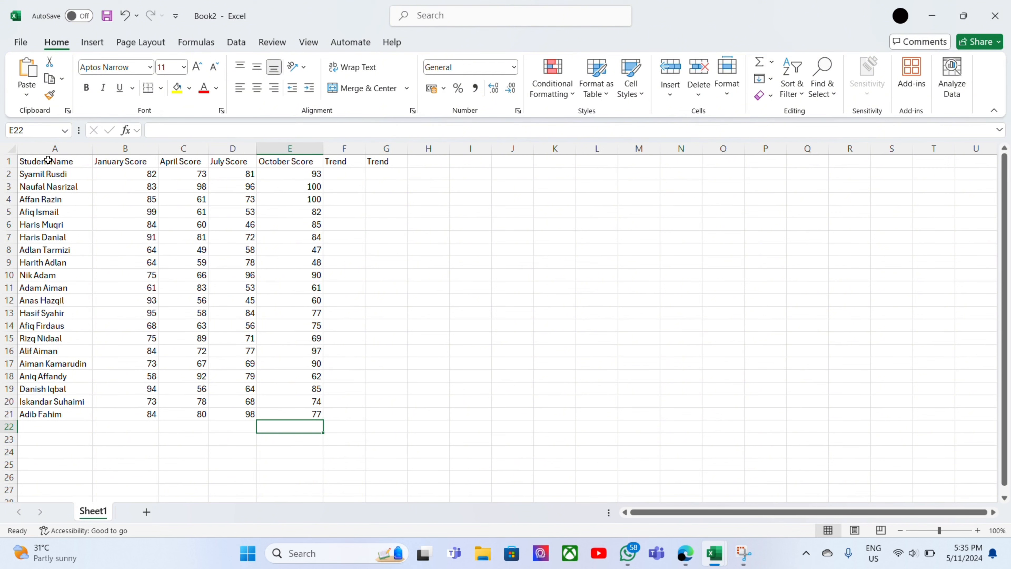
# Convert the student score range A1:G21 into a table with headers.
pyautogui.moveTo(45, 159); pyautogui.dragTo(374, 410)
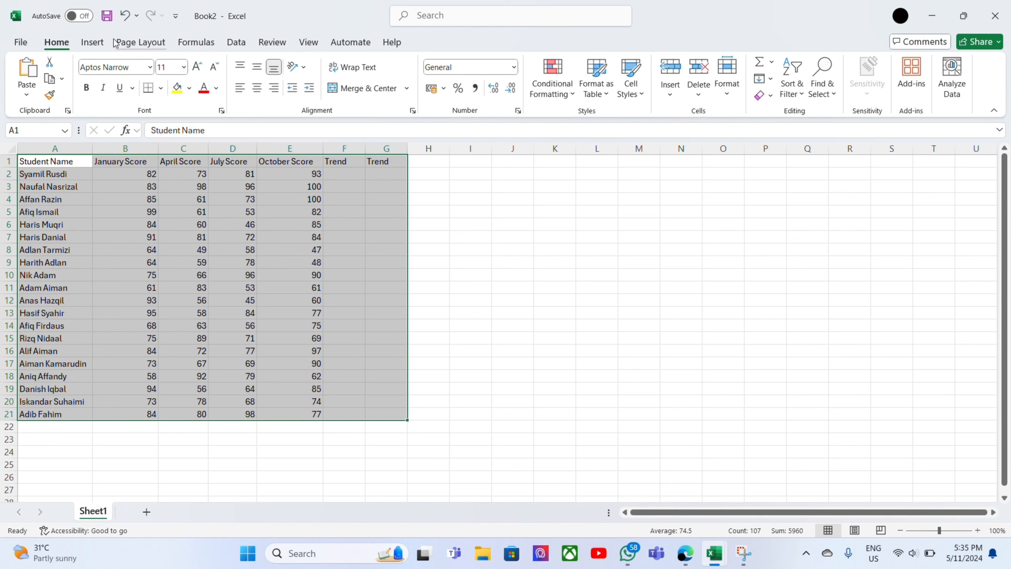
pyautogui.click(99, 45)
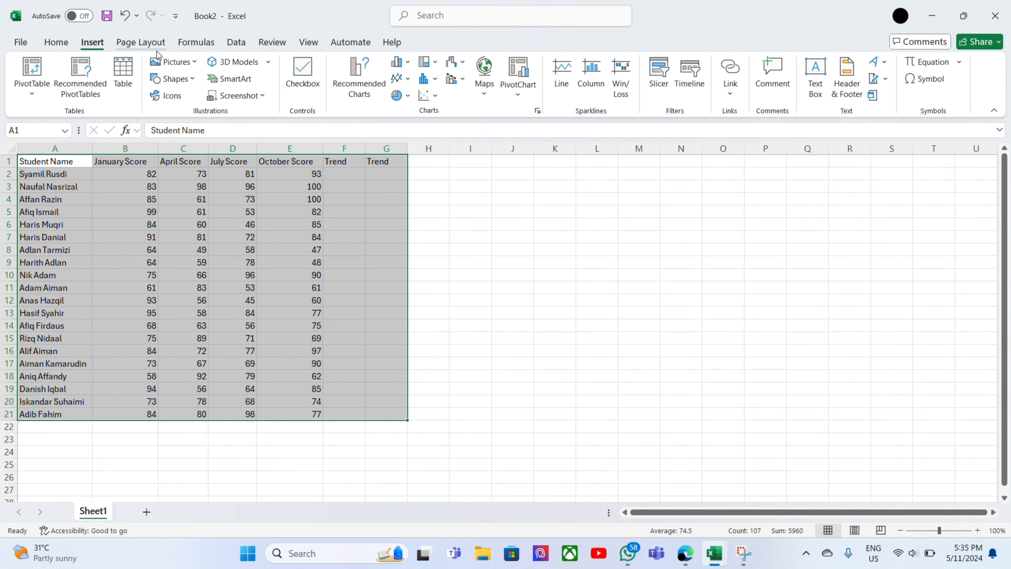
pyautogui.click(123, 75)
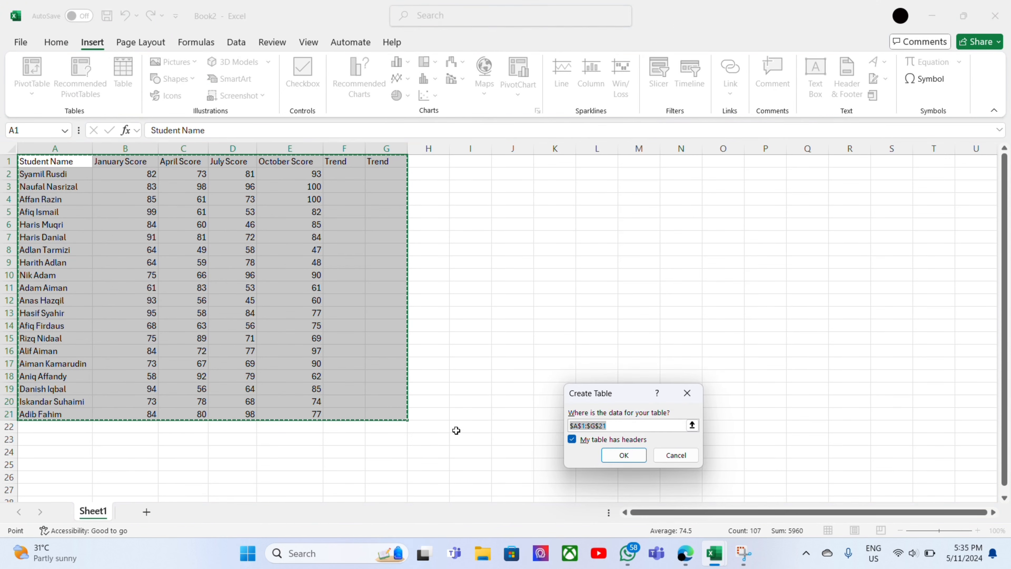
pyautogui.click(623, 455)
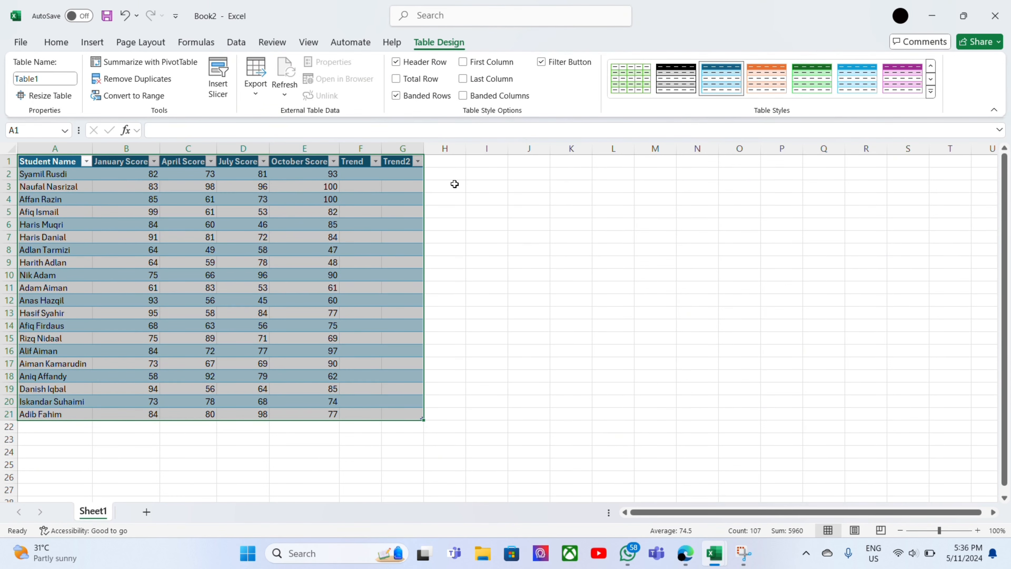
pyautogui.click(454, 175)
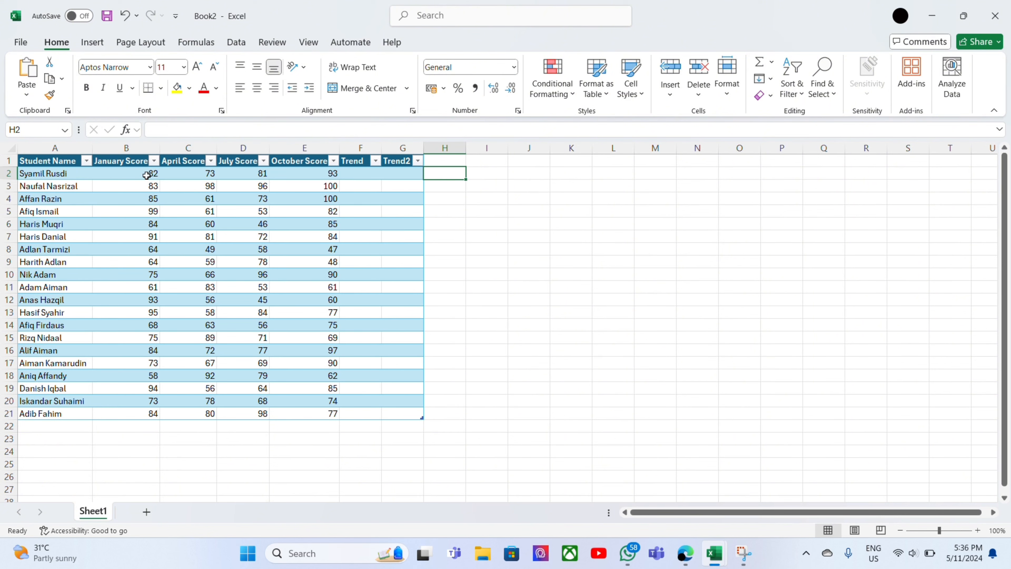
# Apply the Green - Yellow - Red Color Scale conditional formatting to the January through October scores in B2:E21.
pyautogui.moveTo(146, 173); pyautogui.dragTo(294, 409)
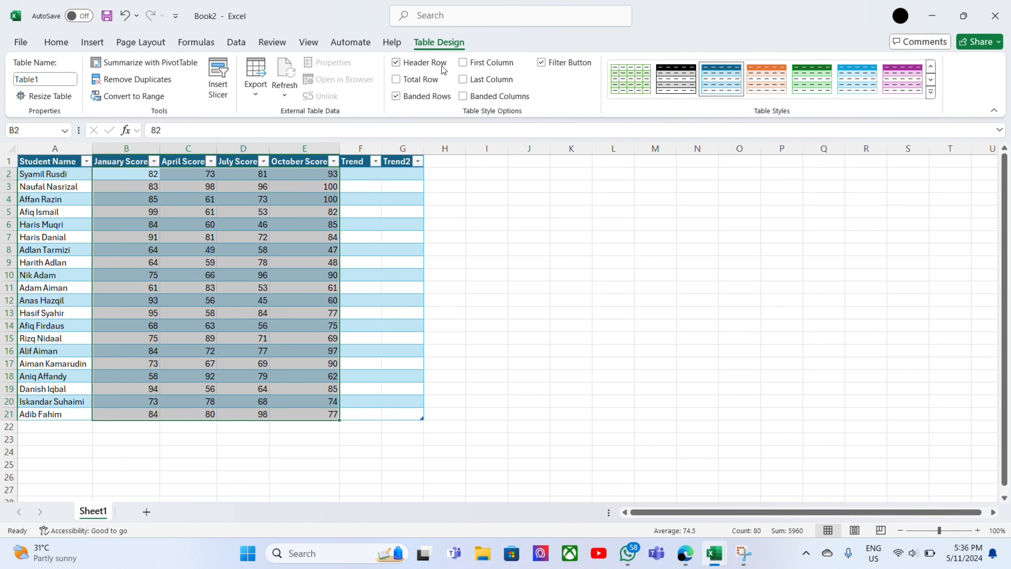
pyautogui.click(96, 47)
pyautogui.click(56, 43)
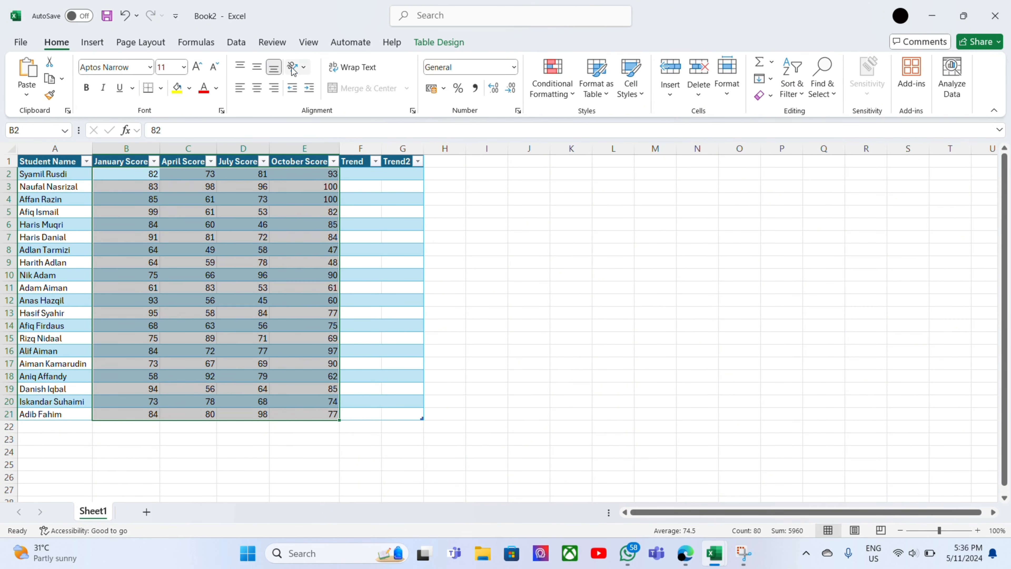
pyautogui.click(552, 87)
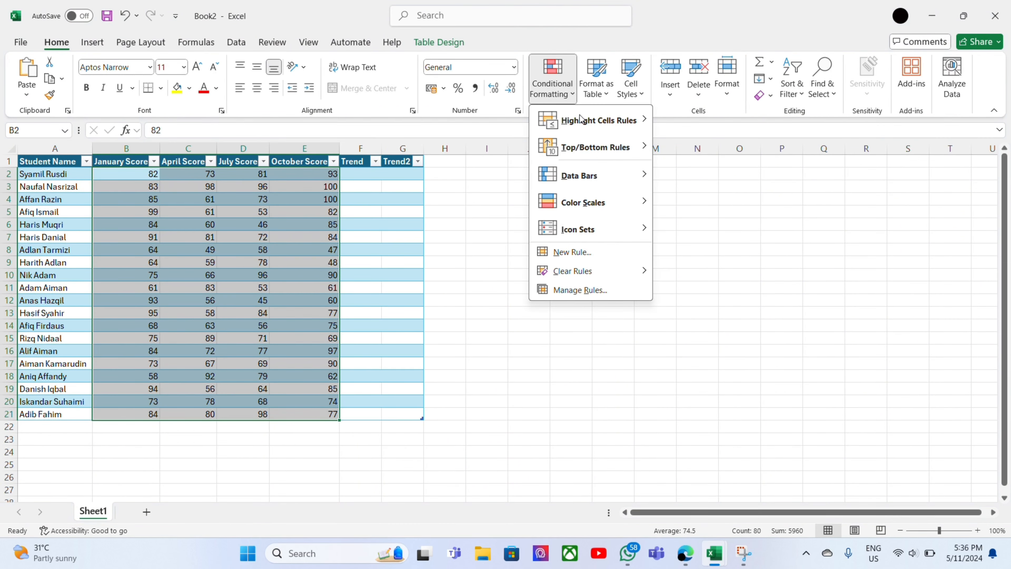
pyautogui.moveTo(609, 203)
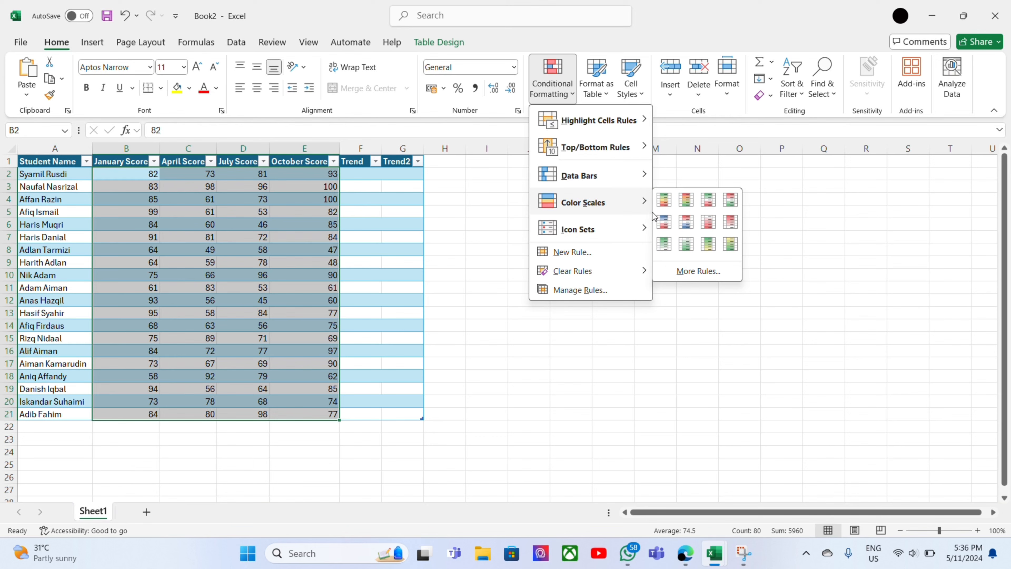
pyautogui.click(668, 203)
pyautogui.click(590, 200)
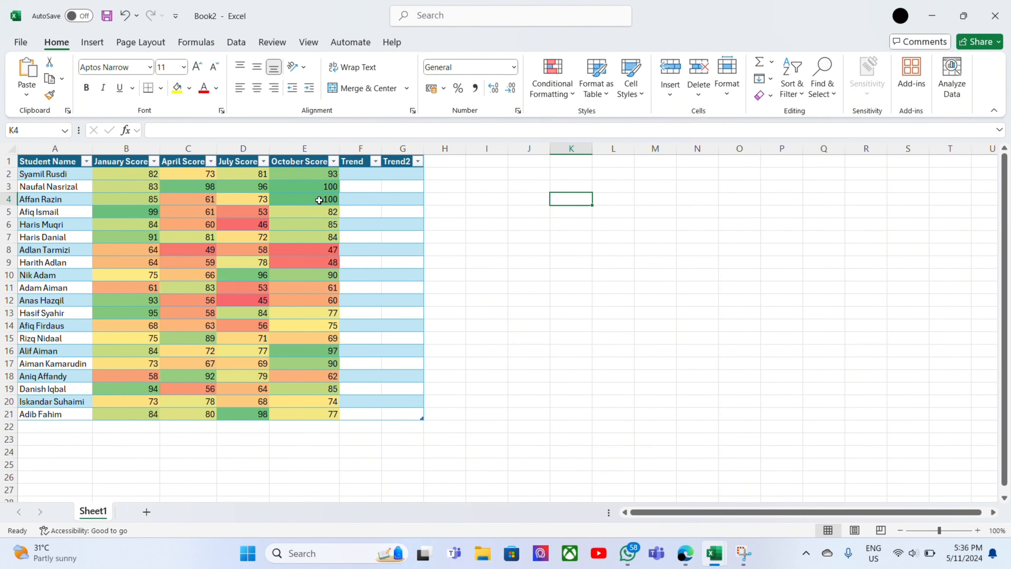
# Sort the table by January Score from smallest to largest, and then from largest to smallest.
pyautogui.click(154, 161)
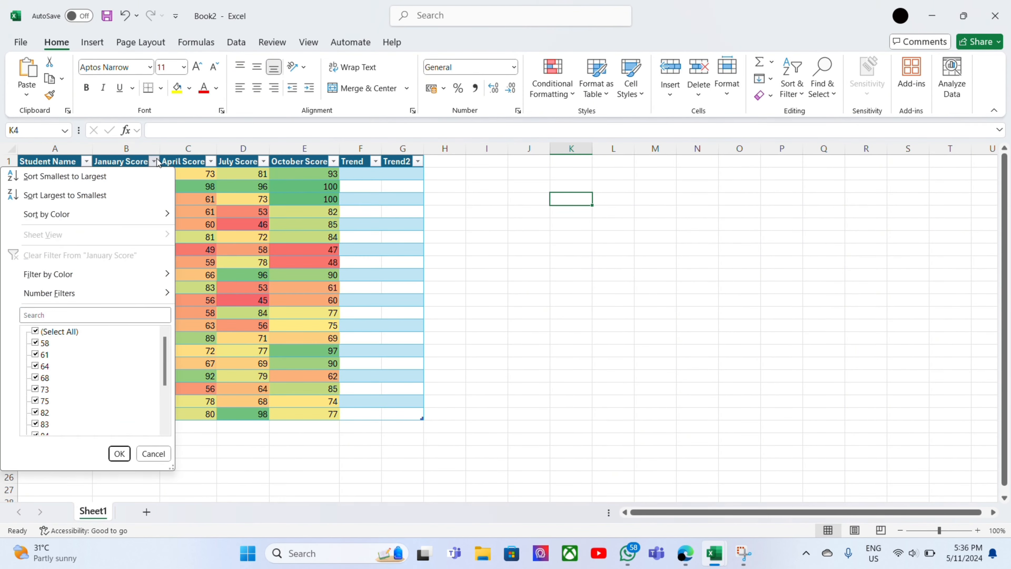
pyautogui.click(149, 175)
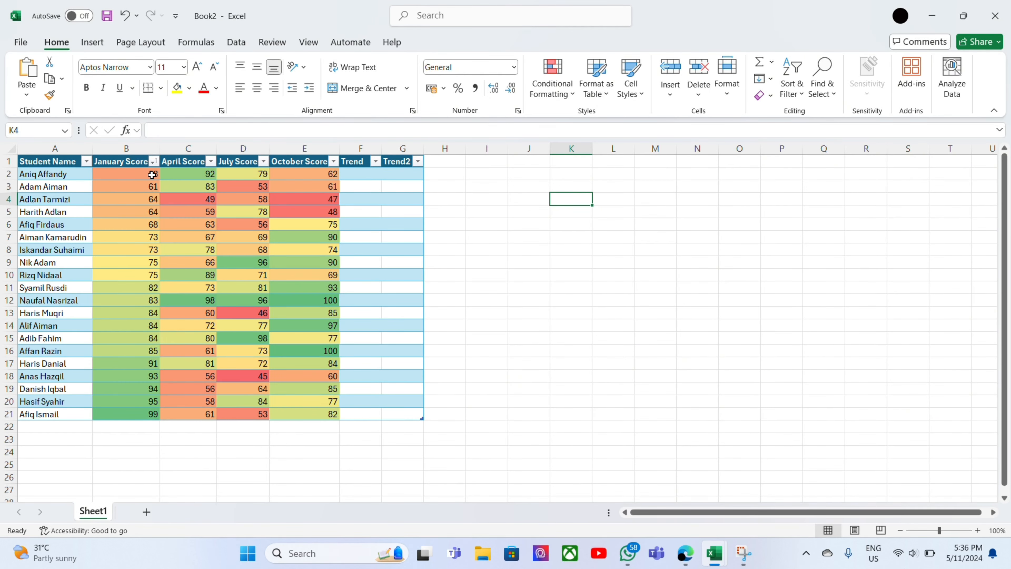
pyautogui.click(154, 161)
pyautogui.click(125, 191)
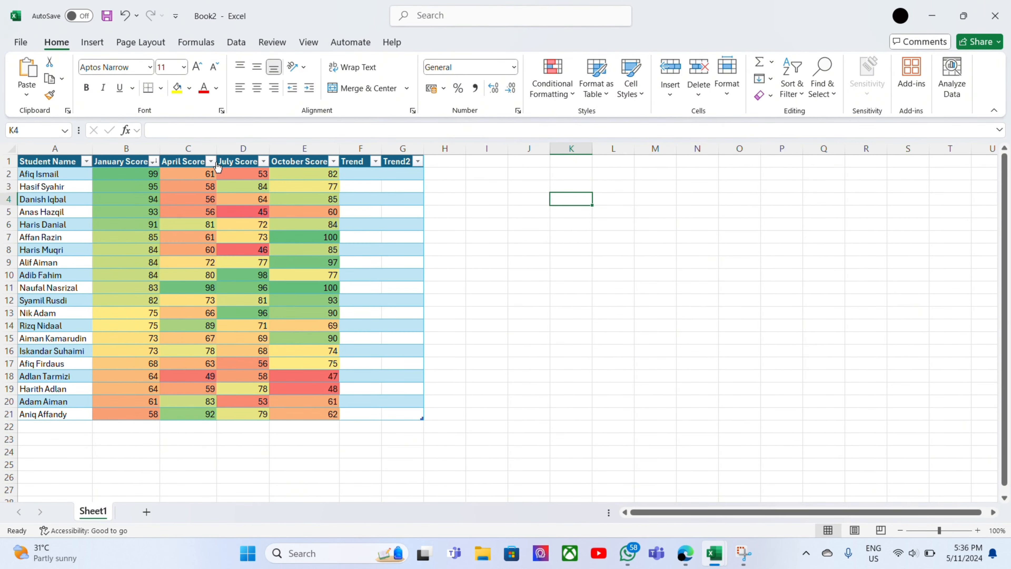
# Sort the table by April Score and then by July Score, each from largest to smallest.
pyautogui.click(211, 161)
pyautogui.click(152, 188)
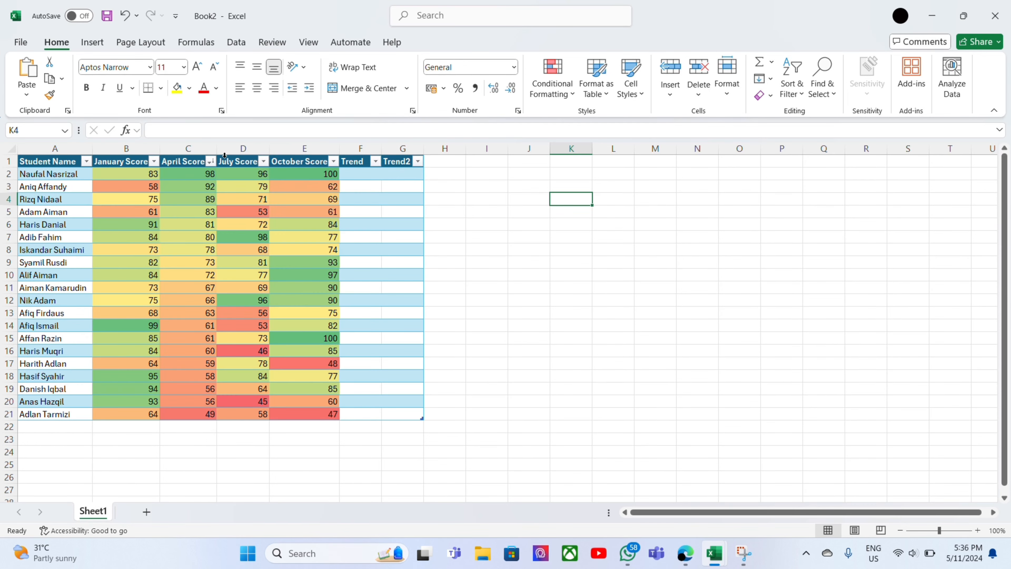
pyautogui.click(263, 161)
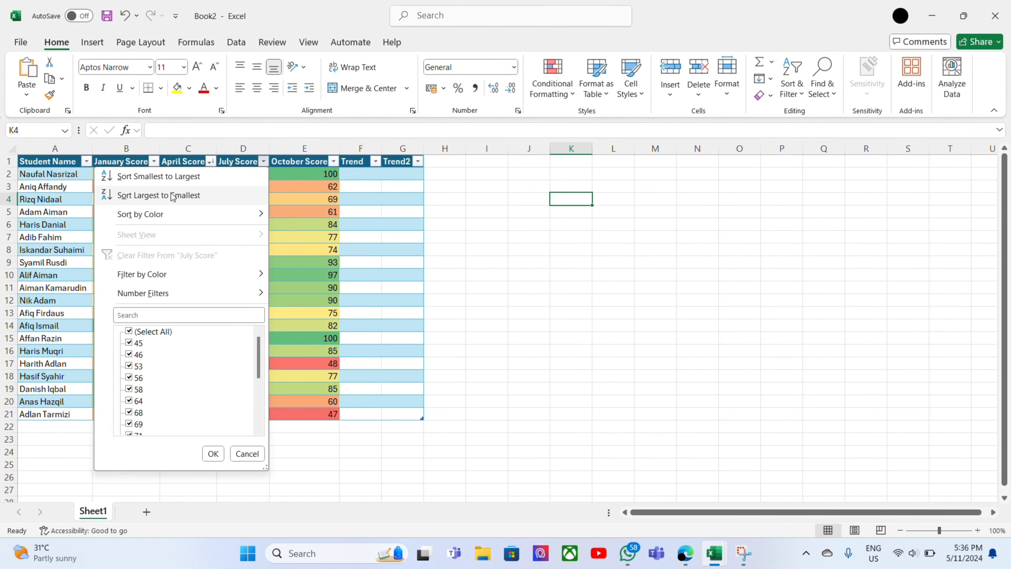
pyautogui.click(172, 195)
# Sort the table by October Score from largest to smallest.
pyautogui.click(332, 161)
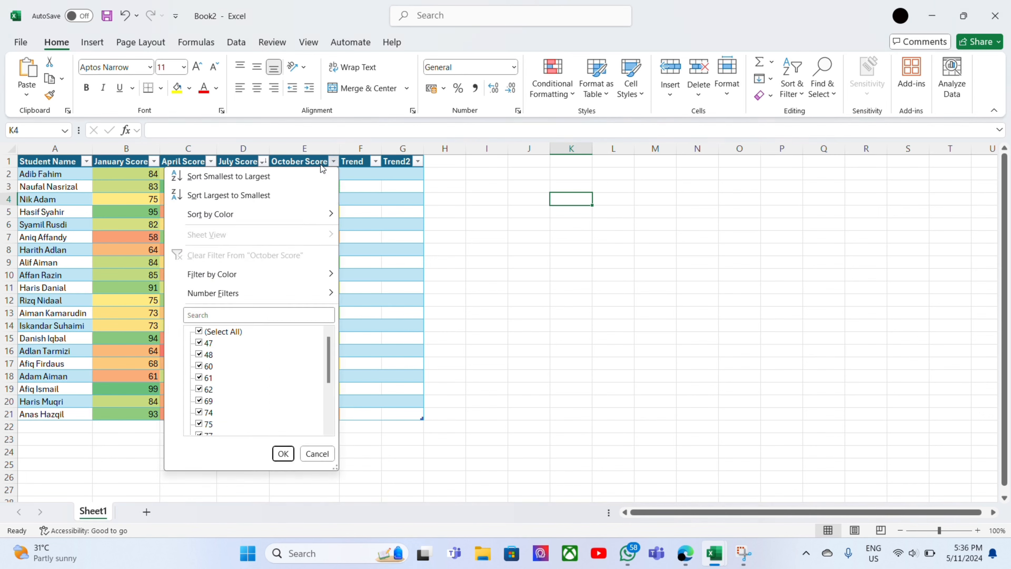
pyautogui.click(274, 192)
pyautogui.click(504, 212)
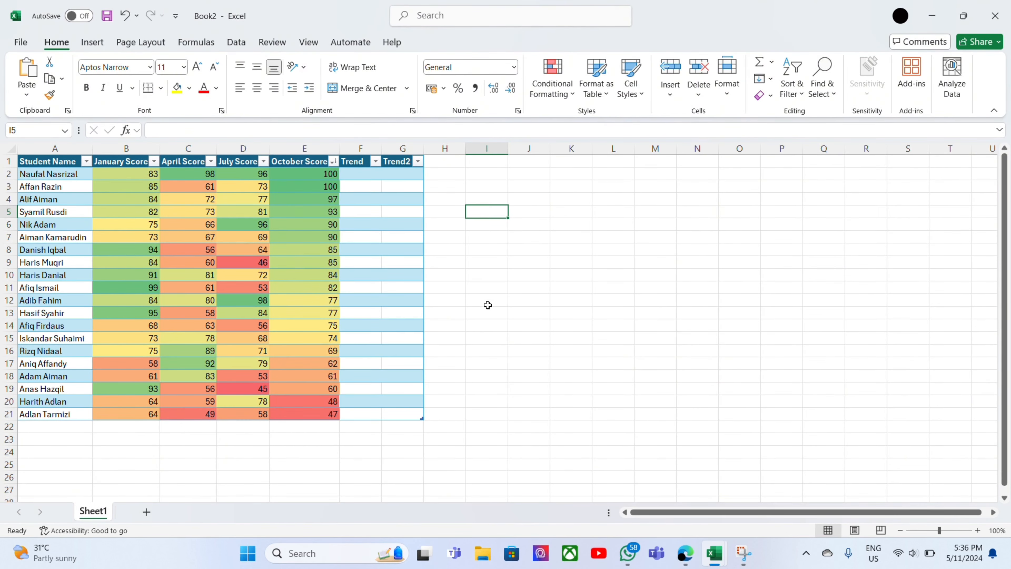
# Re-sort the table by January Score, first smallest to largest and finally largest to smallest.
pyautogui.click(153, 162)
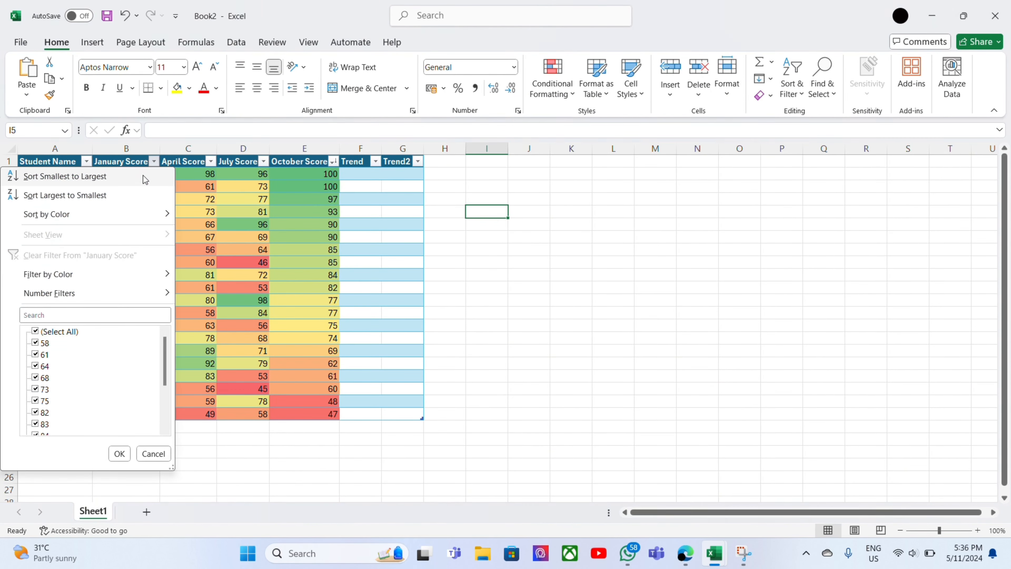
pyautogui.click(141, 177)
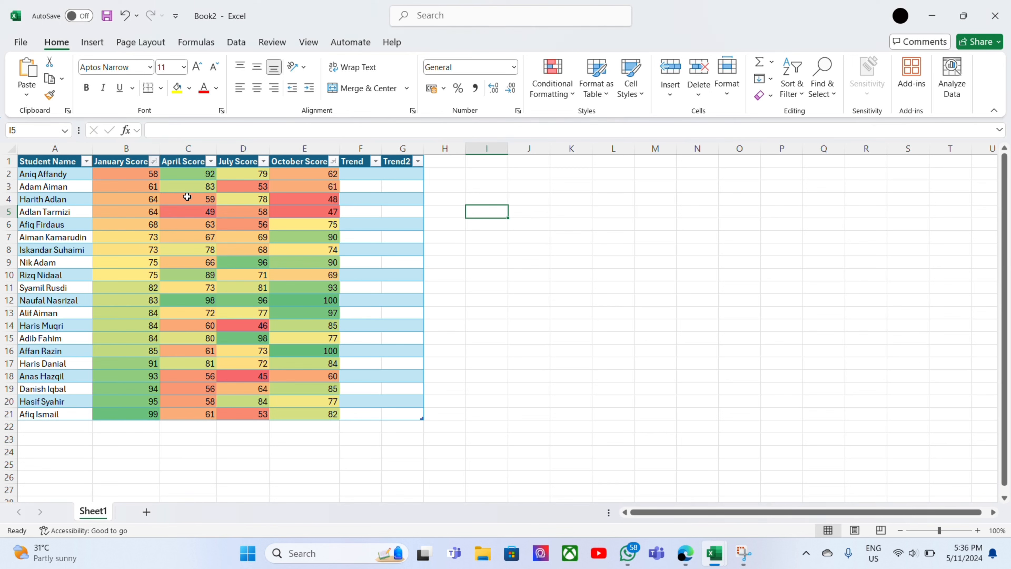
pyautogui.click(154, 162)
pyautogui.click(135, 195)
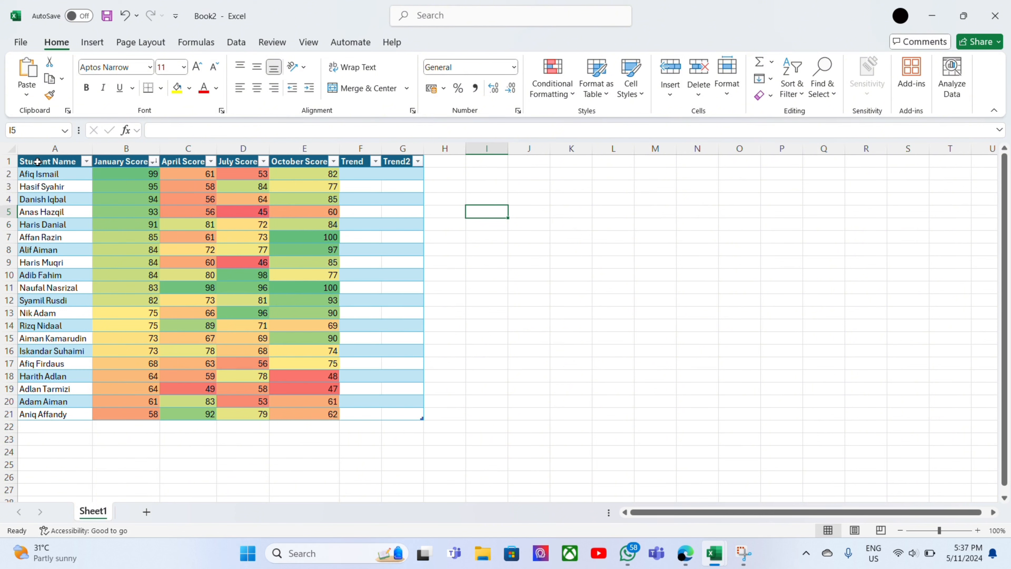
# Apply All Borders to the whole table, A1:G21.
pyautogui.moveTo(28, 161); pyautogui.dragTo(262, 414)
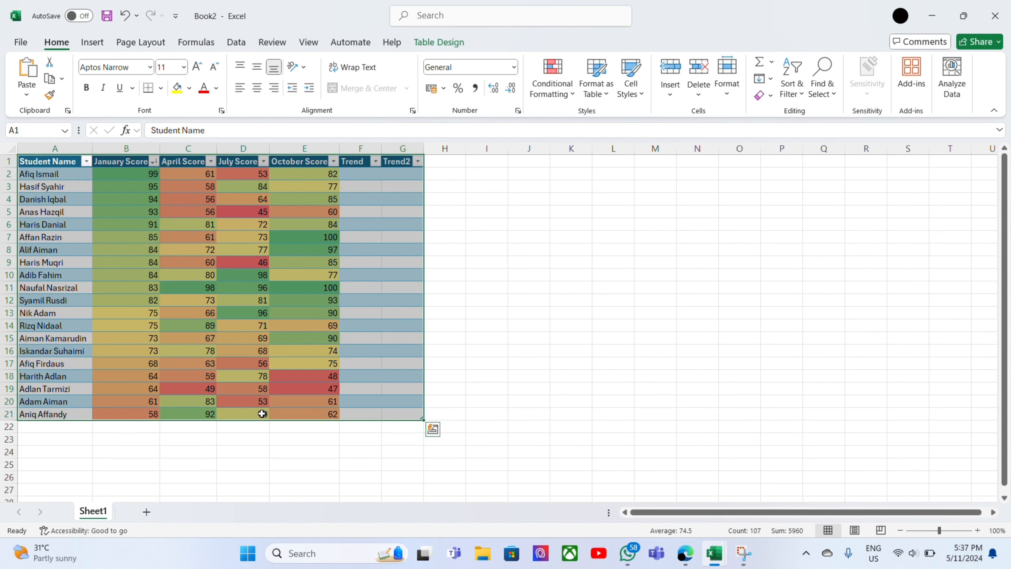
pyautogui.click(161, 88)
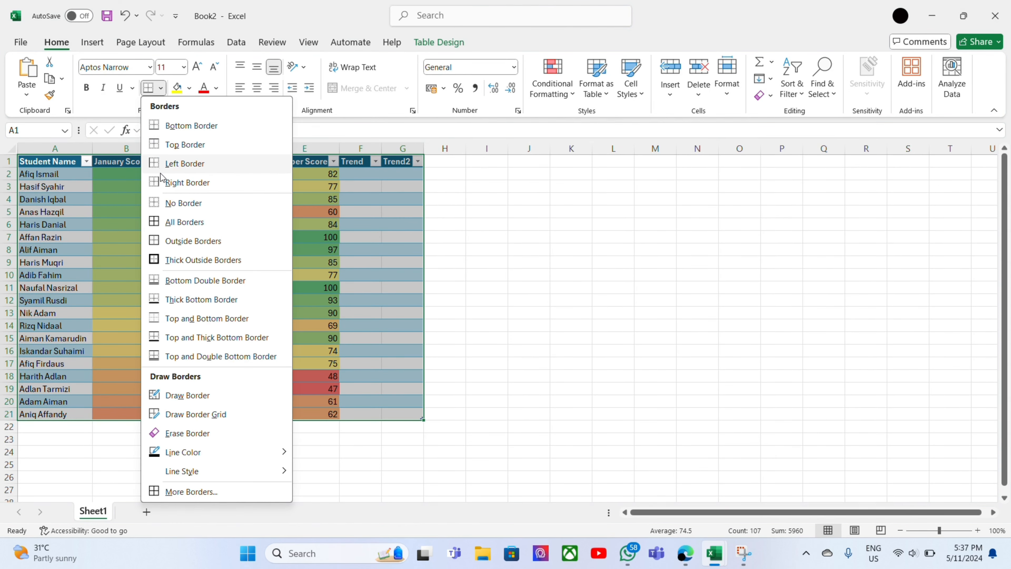
pyautogui.click(174, 229)
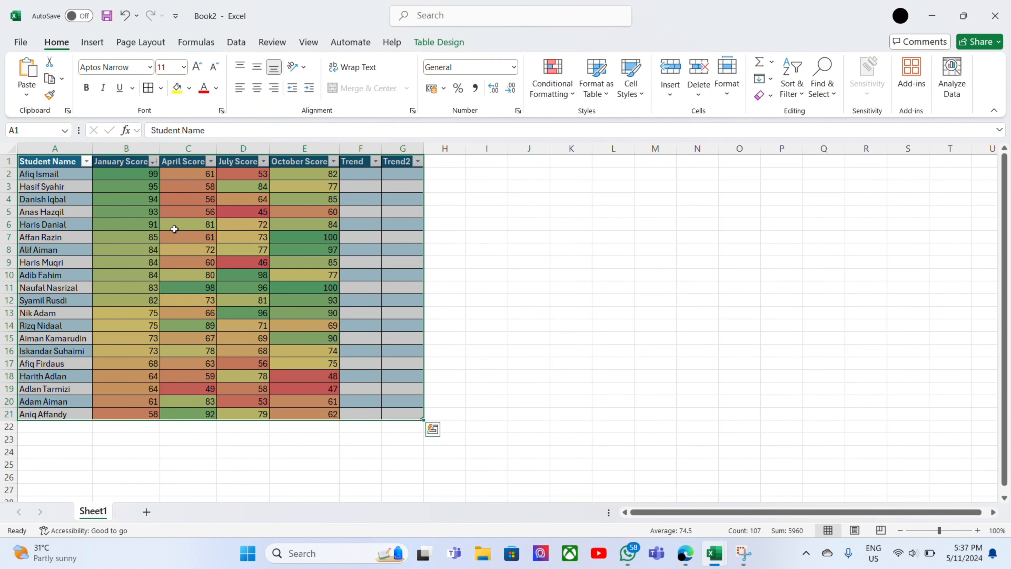
pyautogui.click(436, 225)
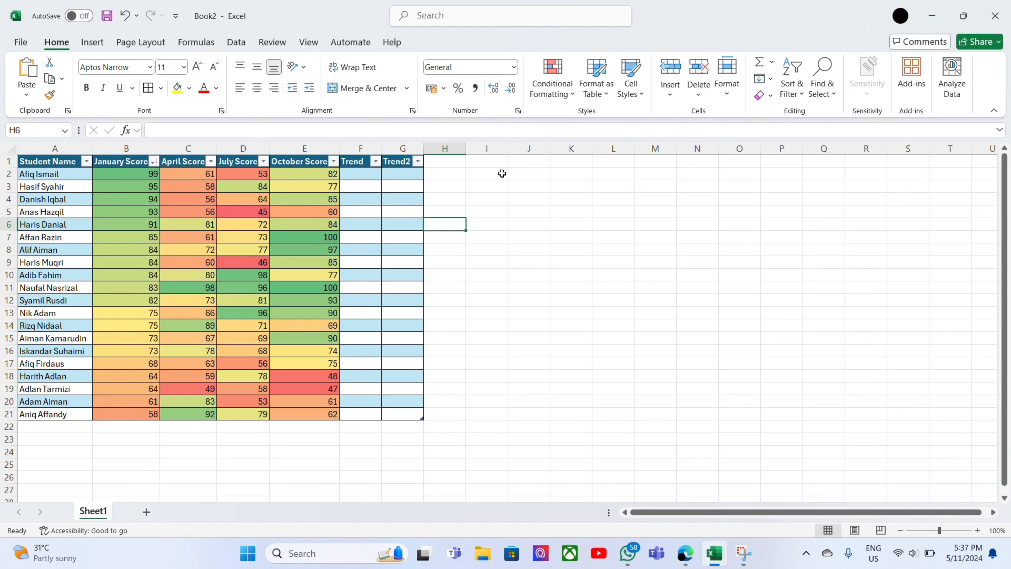
# Insert a Line sparkline in F2, the first Trend cell, using the data range B2:E2.
pyautogui.click(376, 174)
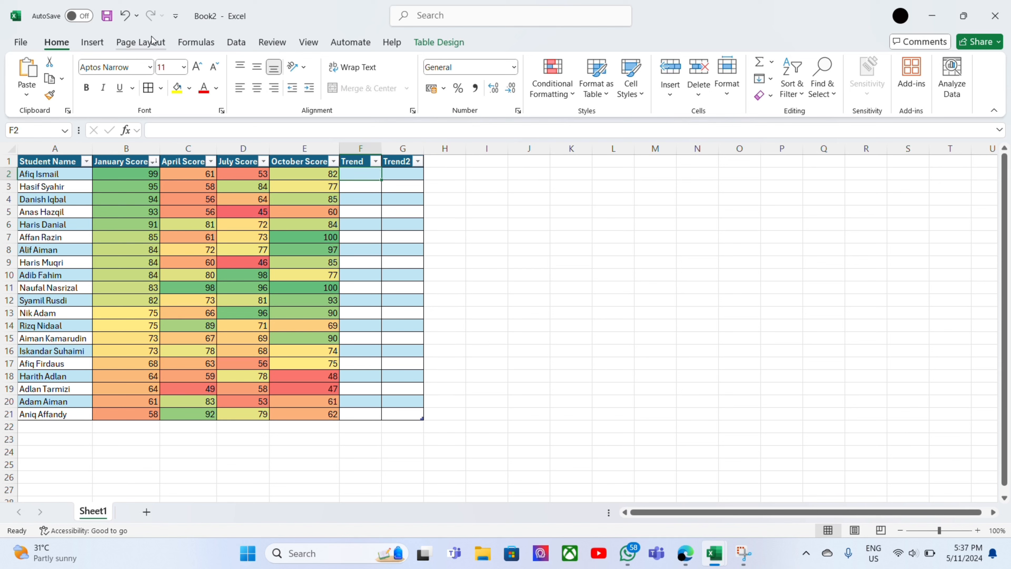
pyautogui.click(92, 42)
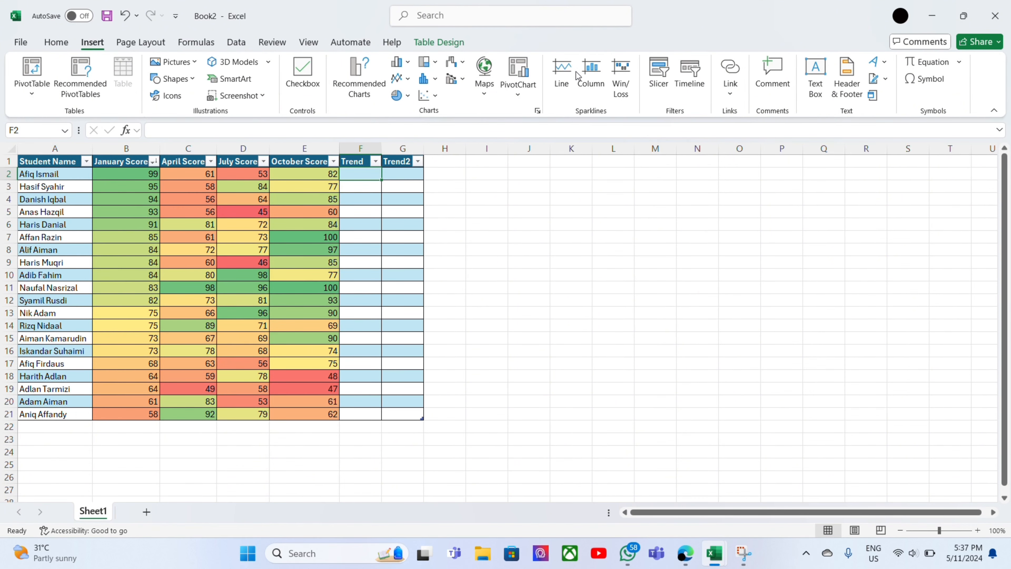
pyautogui.click(566, 82)
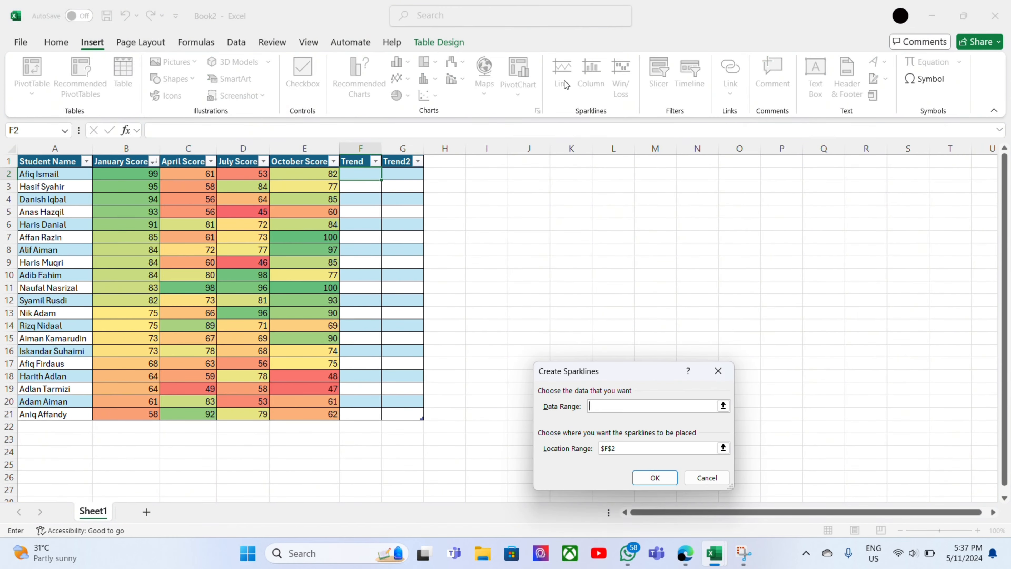
pyautogui.moveTo(139, 177); pyautogui.dragTo(275, 173)
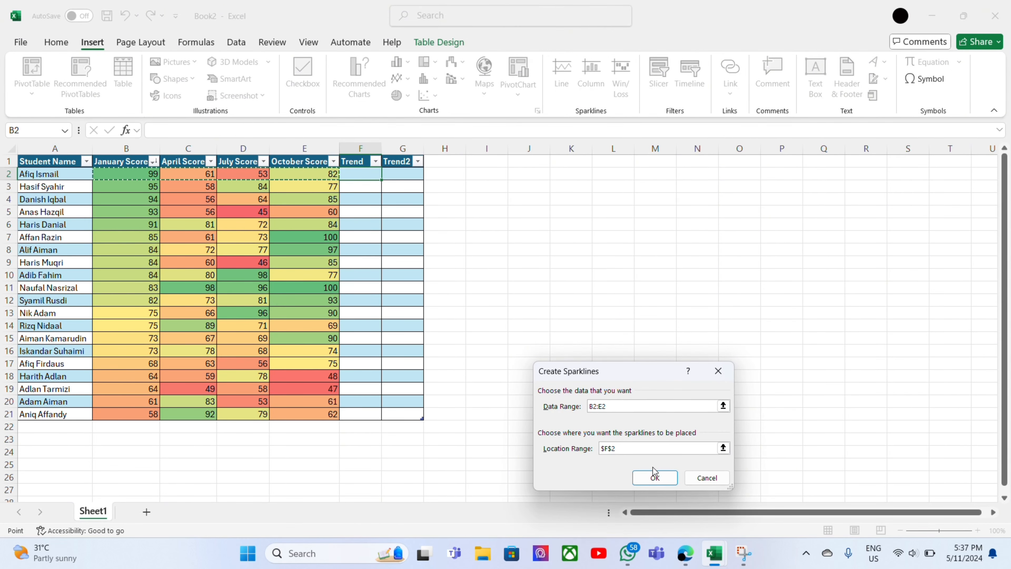
pyautogui.click(654, 476)
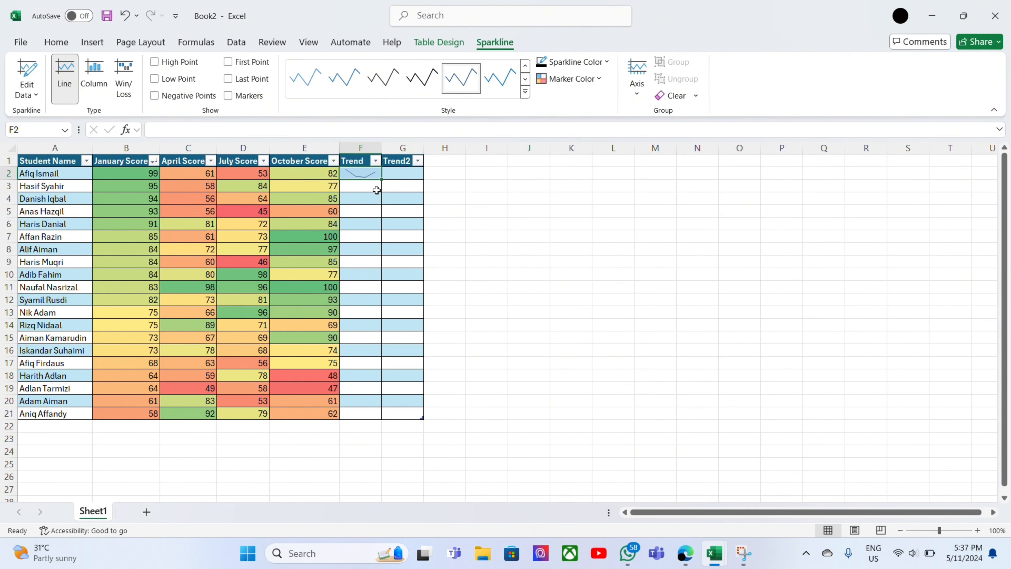
# Show the High Point and Low Point on the line sparkline in F2.
pyautogui.click(160, 66)
pyautogui.click(160, 79)
pyautogui.click(155, 95)
pyautogui.click(228, 64)
pyautogui.click(166, 99)
# Fill the line sparkline from F2 down the Trend column to F21.
pyautogui.click(937, 531)
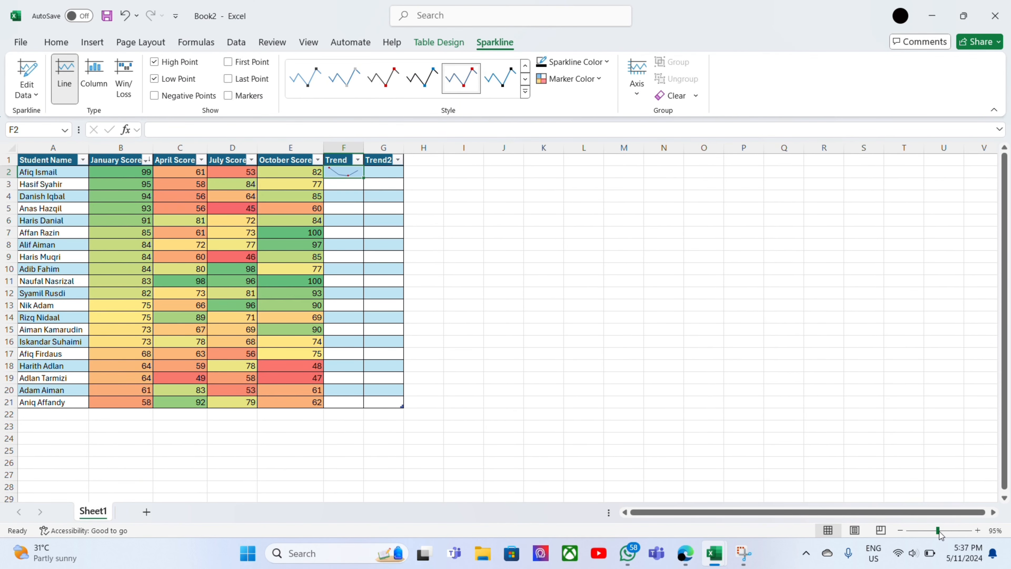
pyautogui.click(941, 531)
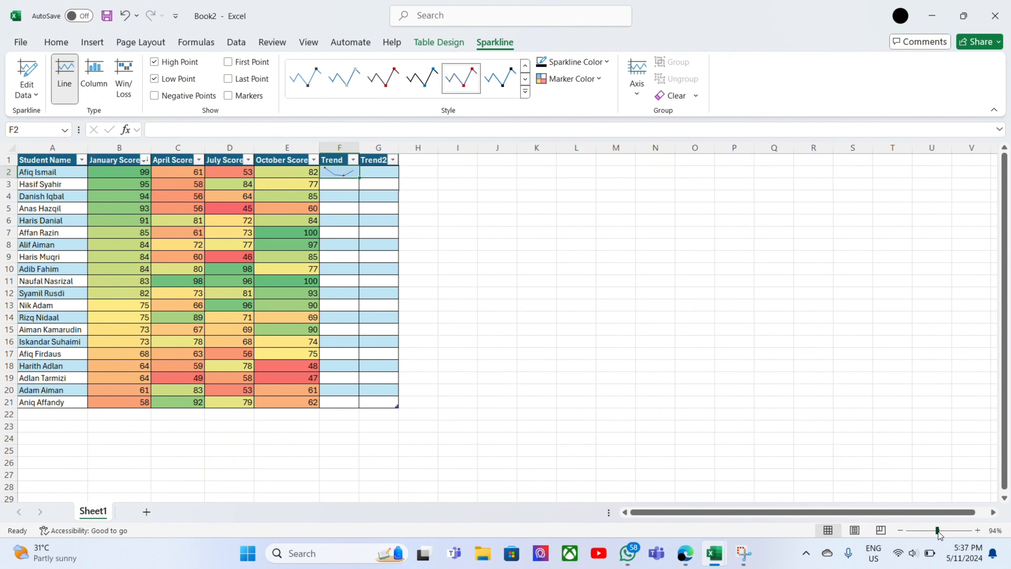
pyautogui.moveTo(941, 531); pyautogui.dragTo(942, 531)
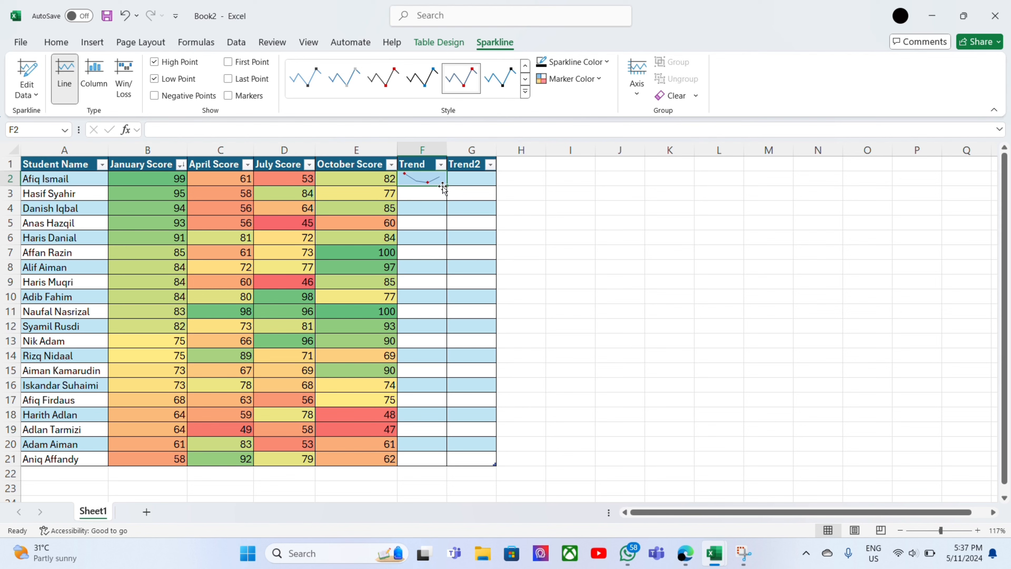
pyautogui.moveTo(449, 185); pyautogui.dragTo(446, 461)
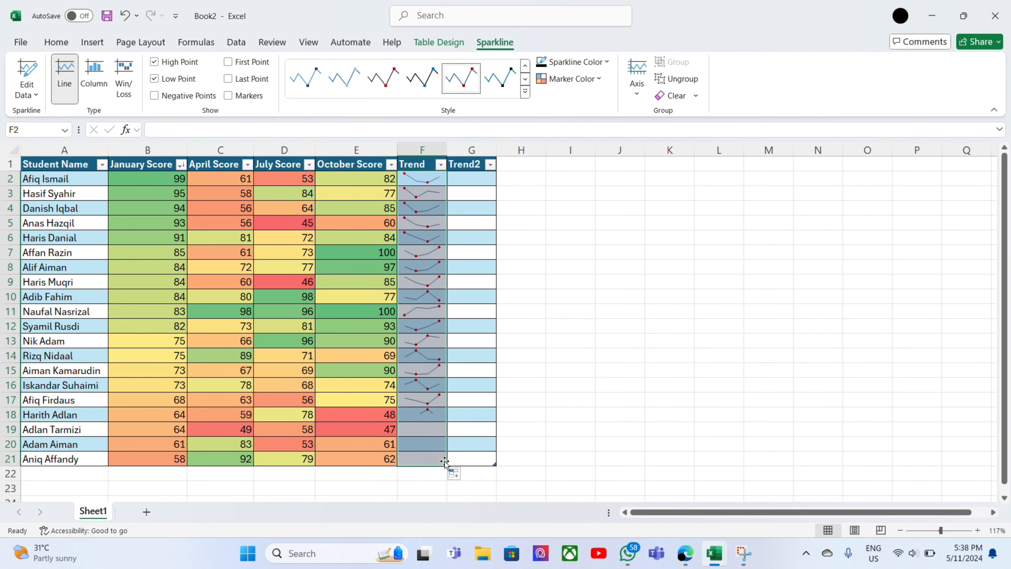
pyautogui.click(547, 237)
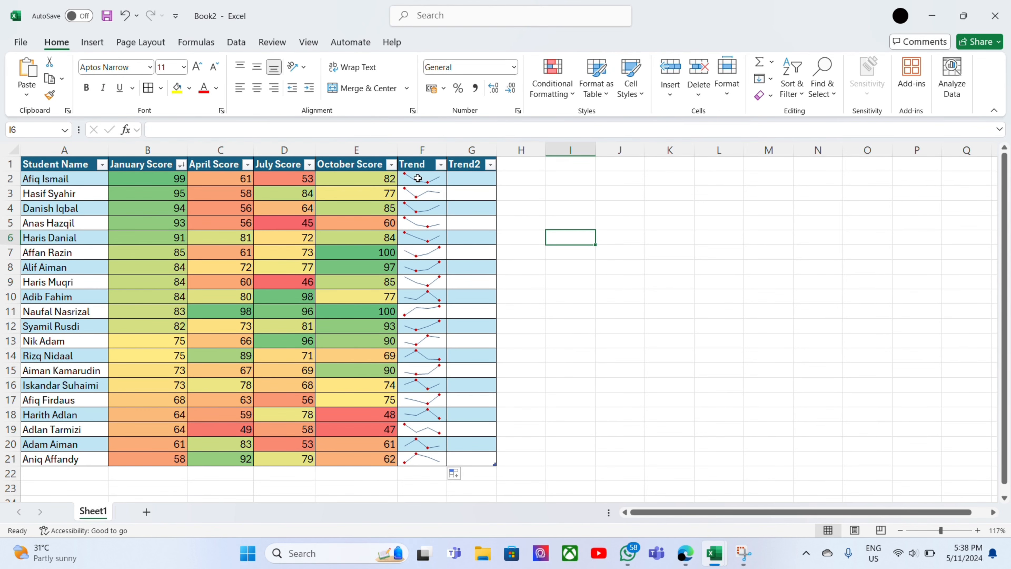
pyautogui.click(417, 195)
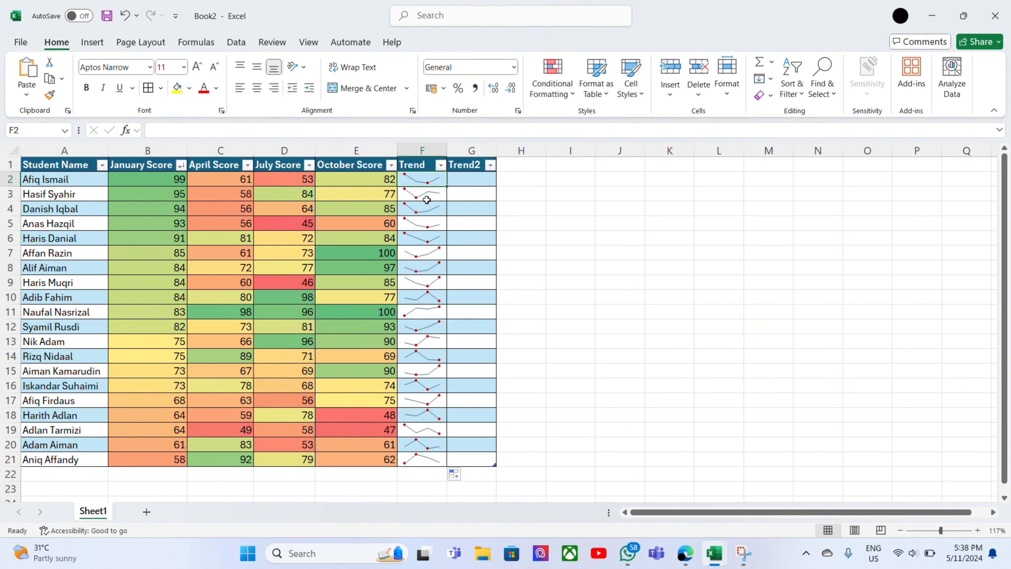
pyautogui.click(441, 165)
pyautogui.click(525, 188)
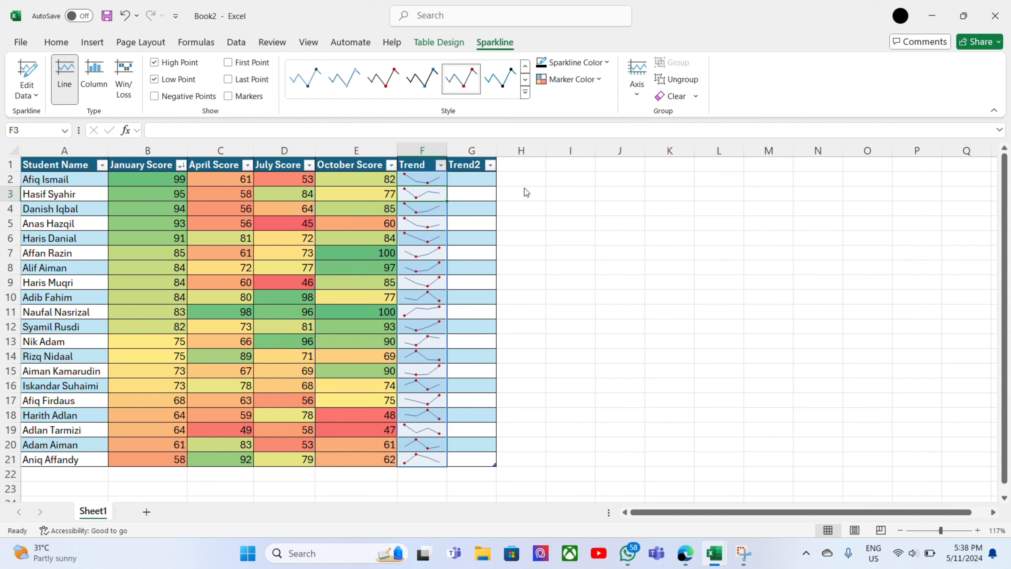
# Insert a Line sparkline in G2 from the data range B2:E2 and change its type to Column.
pyautogui.click(464, 180)
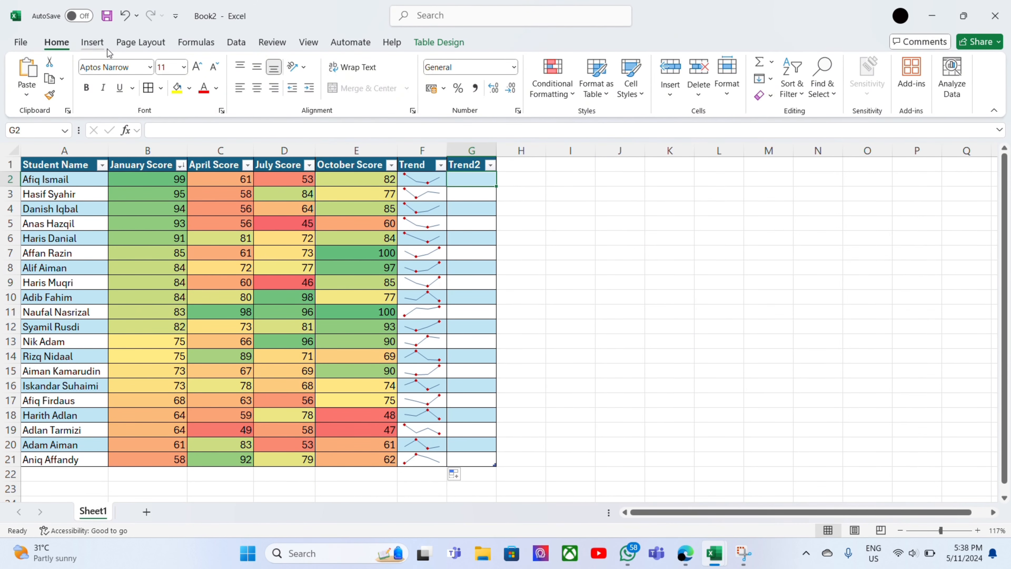
pyautogui.click(99, 43)
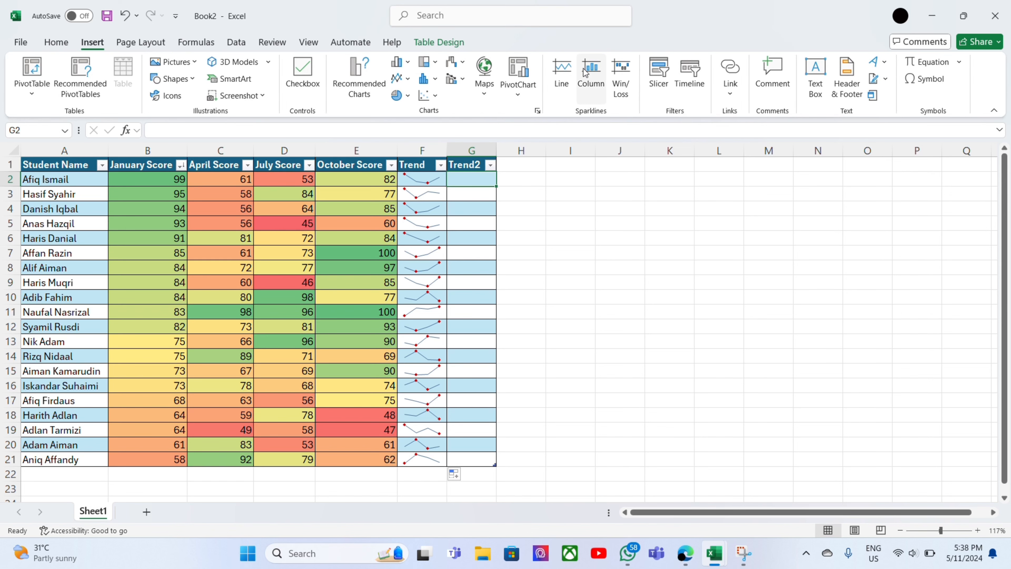
pyautogui.click(568, 82)
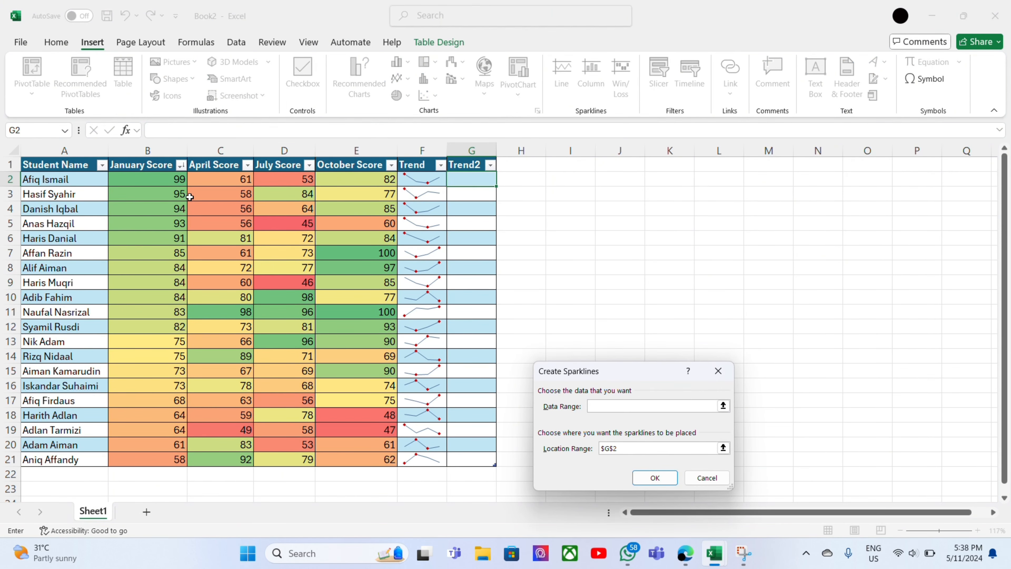
pyautogui.moveTo(159, 184); pyautogui.dragTo(390, 183)
pyautogui.click(651, 476)
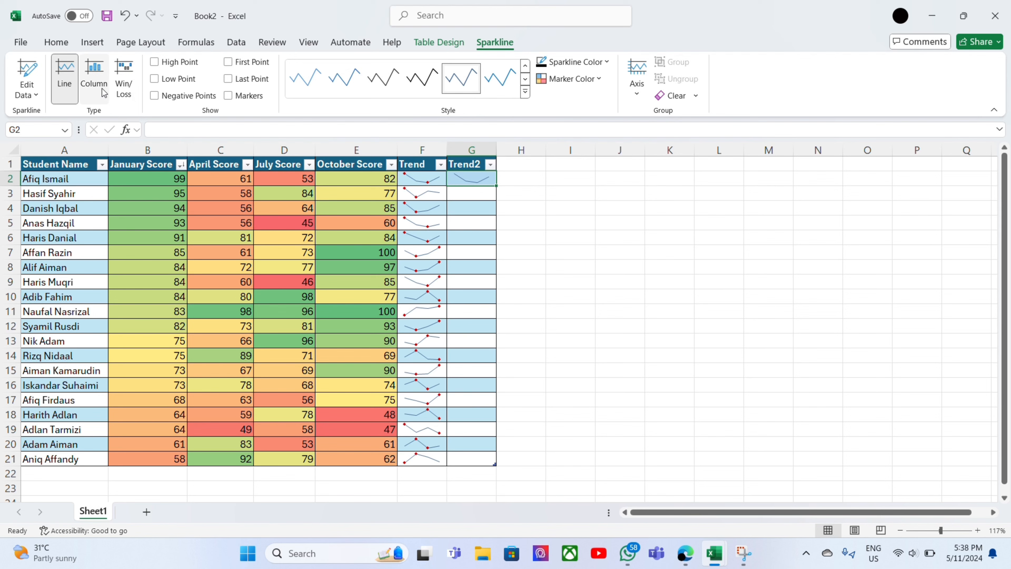
pyautogui.click(94, 78)
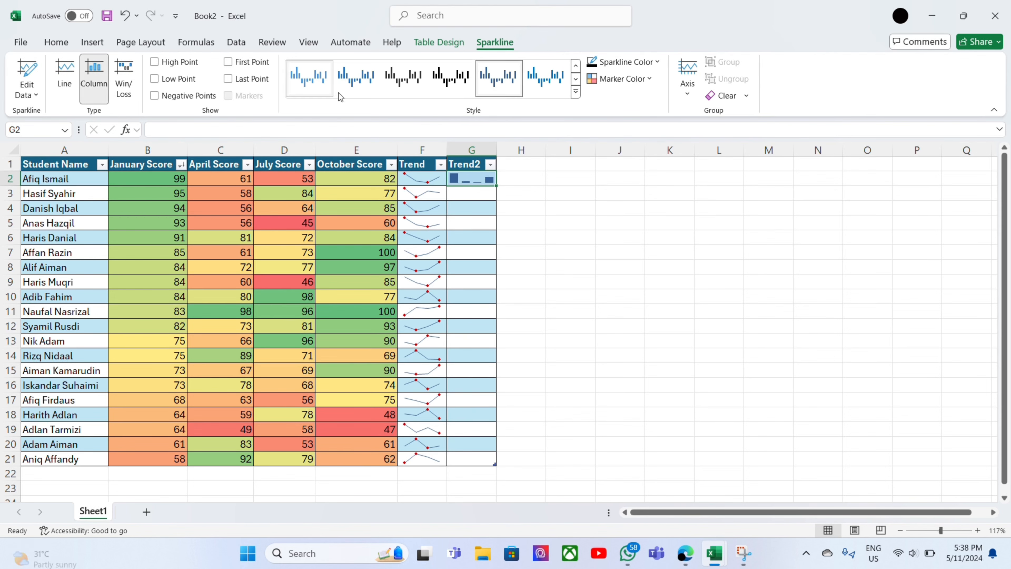
pyautogui.click(656, 62)
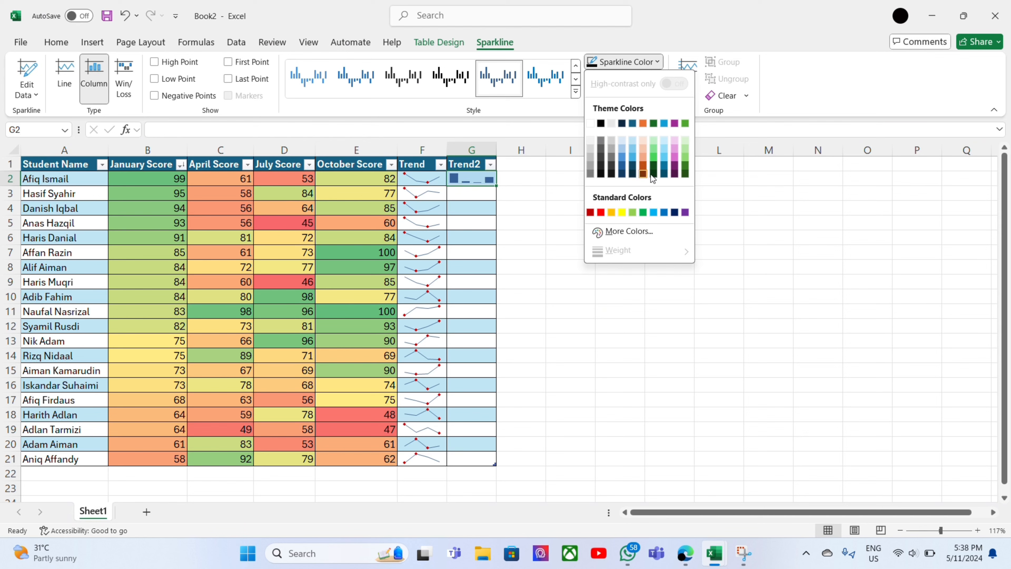
pyautogui.click(707, 143)
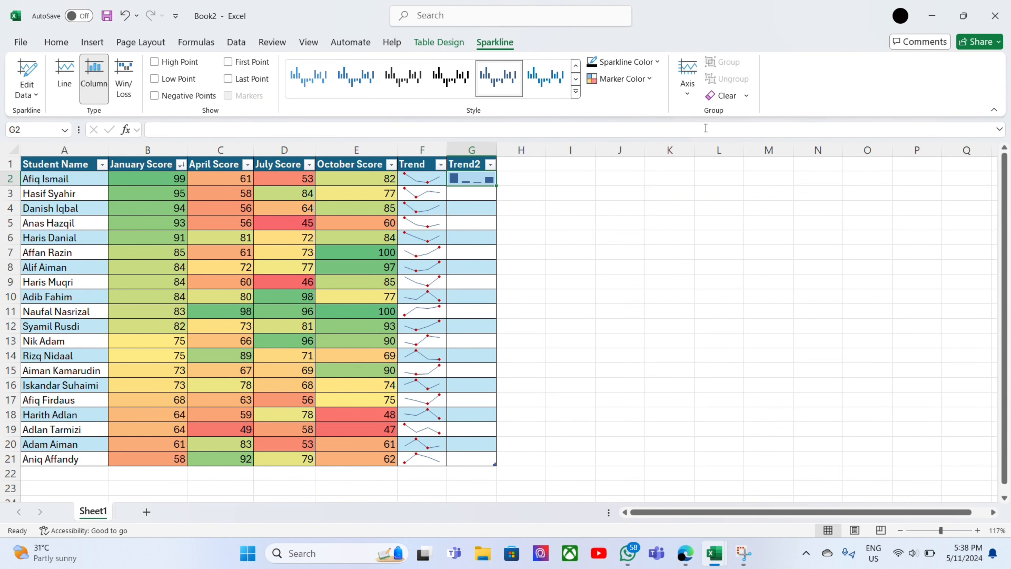
pyautogui.click(636, 84)
pyautogui.moveTo(626, 145)
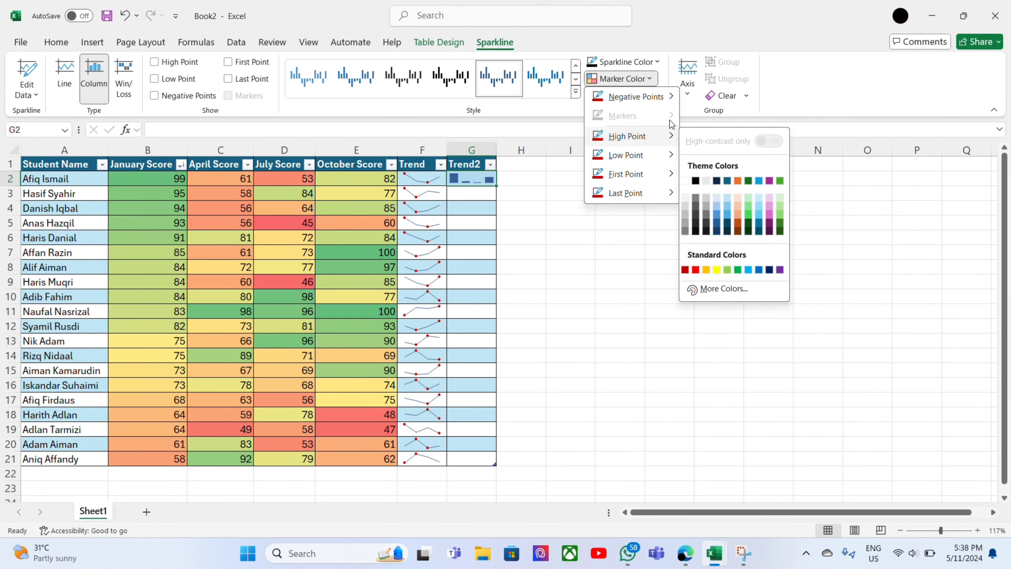
pyautogui.press('Escape')
pyautogui.press('Escape')
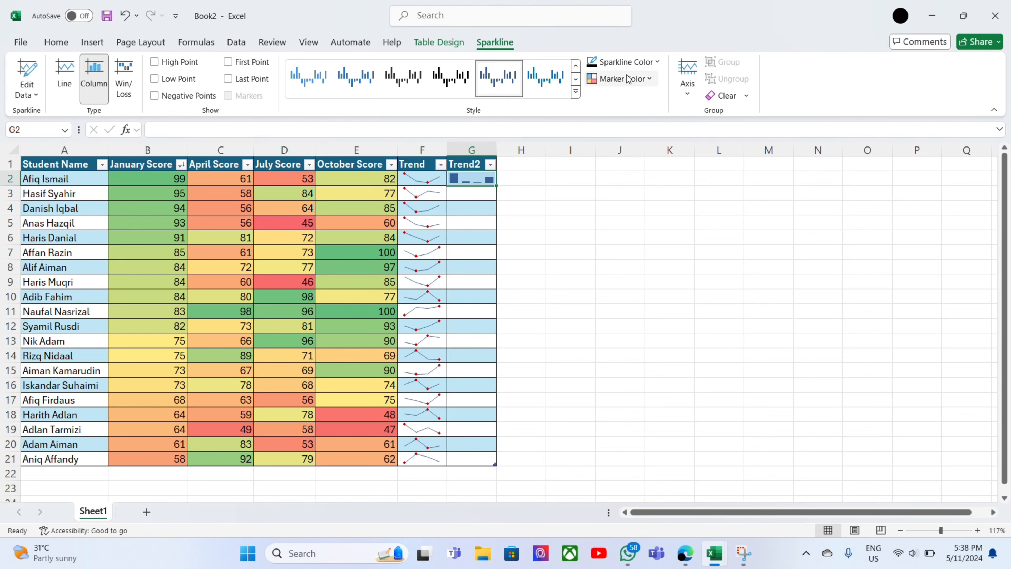
# Fill the column sparkline from G2 down the Trend2 column to G21.
pyautogui.moveTo(498, 187); pyautogui.dragTo(497, 464)
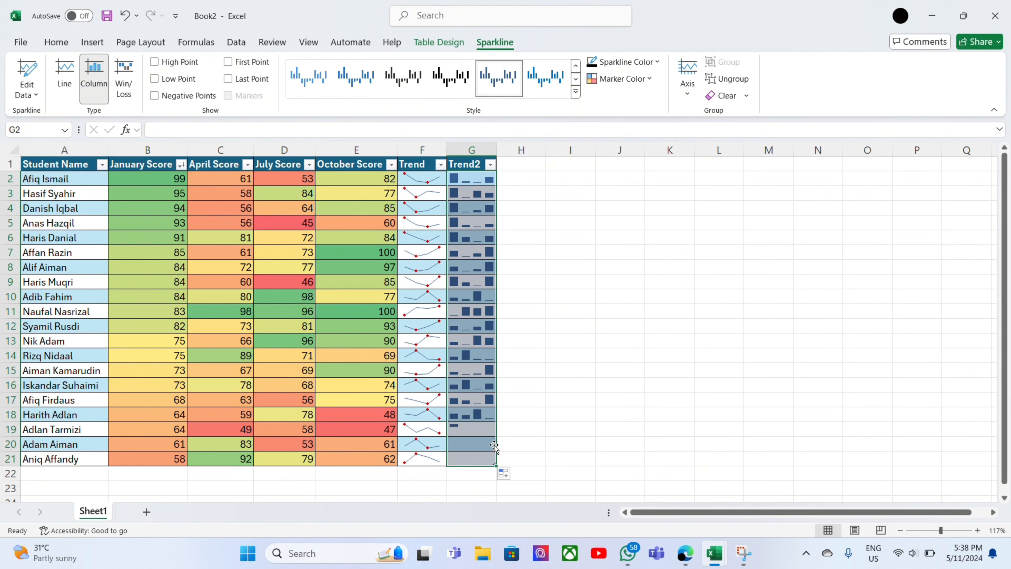
pyautogui.click(543, 209)
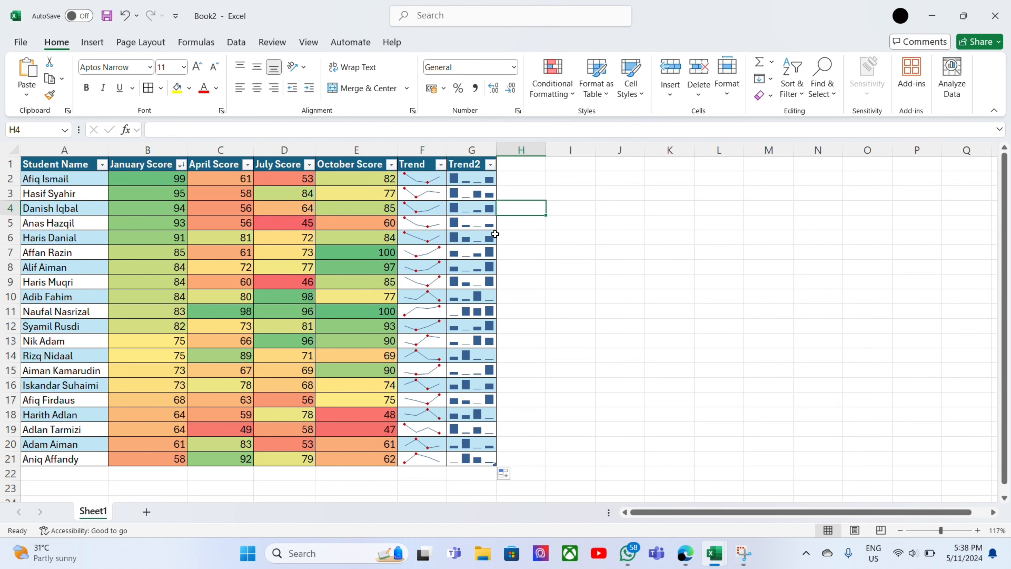
pyautogui.click(539, 170)
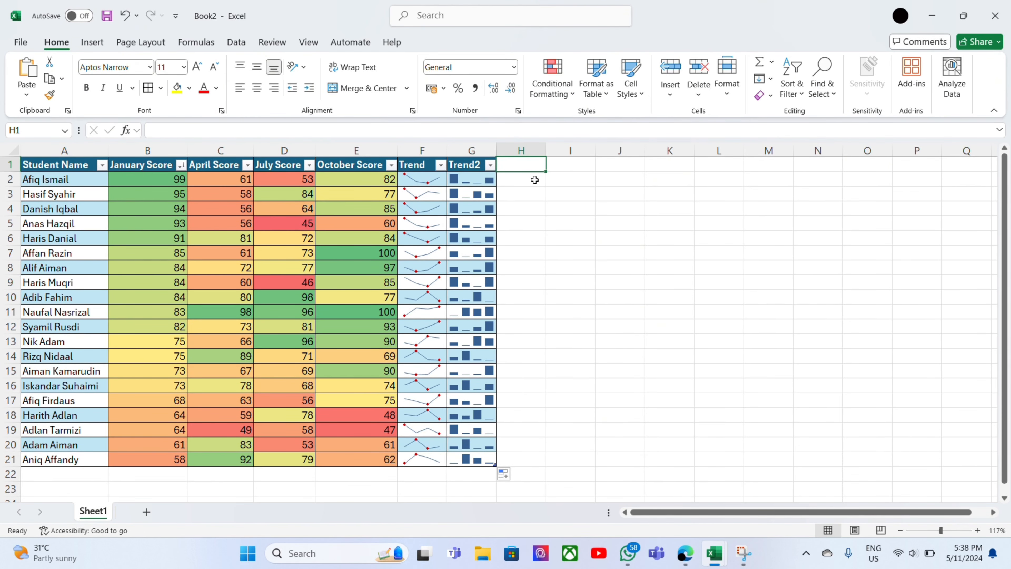
pyautogui.click(441, 180)
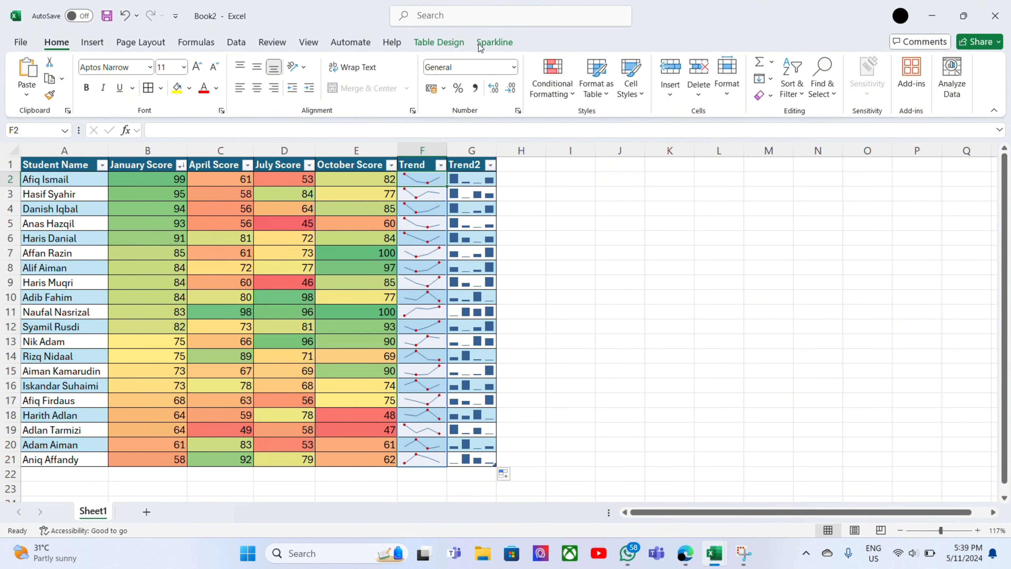
pyautogui.click(490, 44)
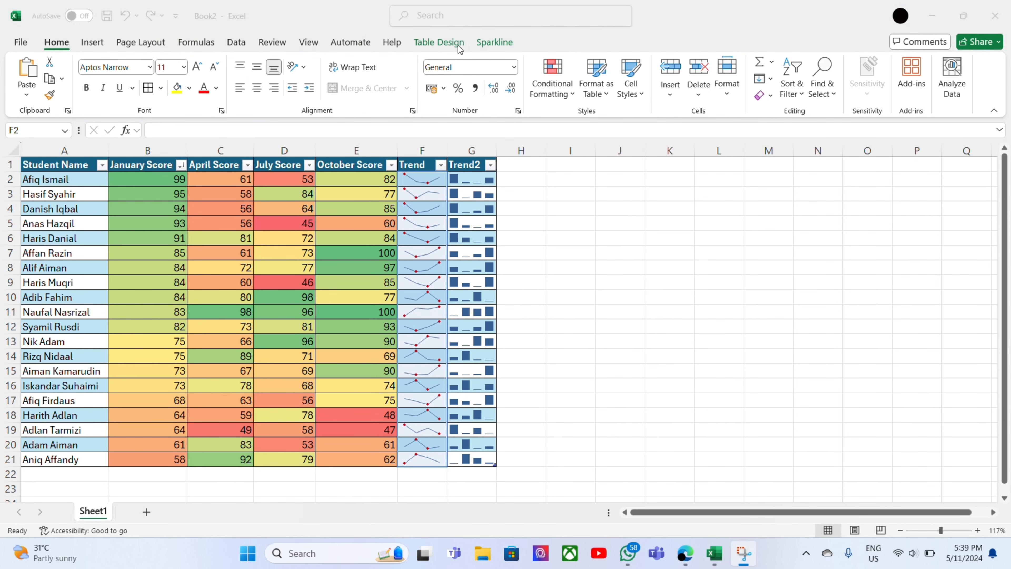
pyautogui.click(428, 177)
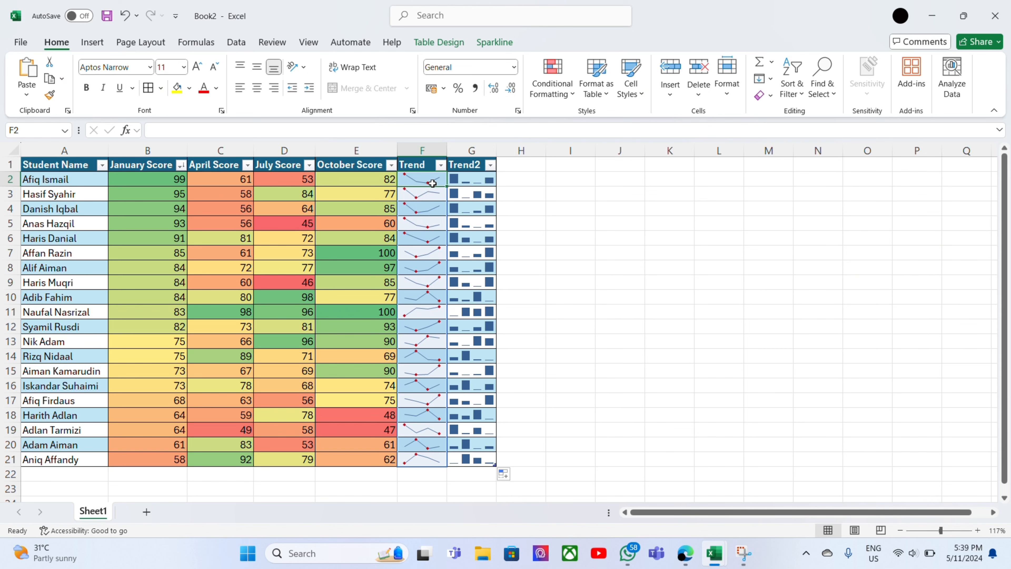
pyautogui.click(105, 43)
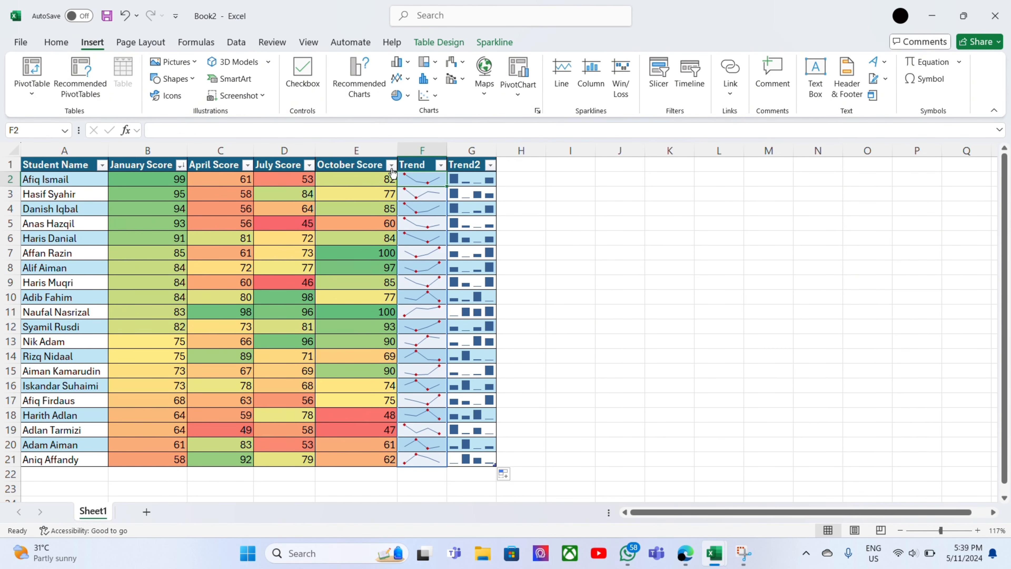
pyautogui.click(361, 190)
pyautogui.click(370, 180)
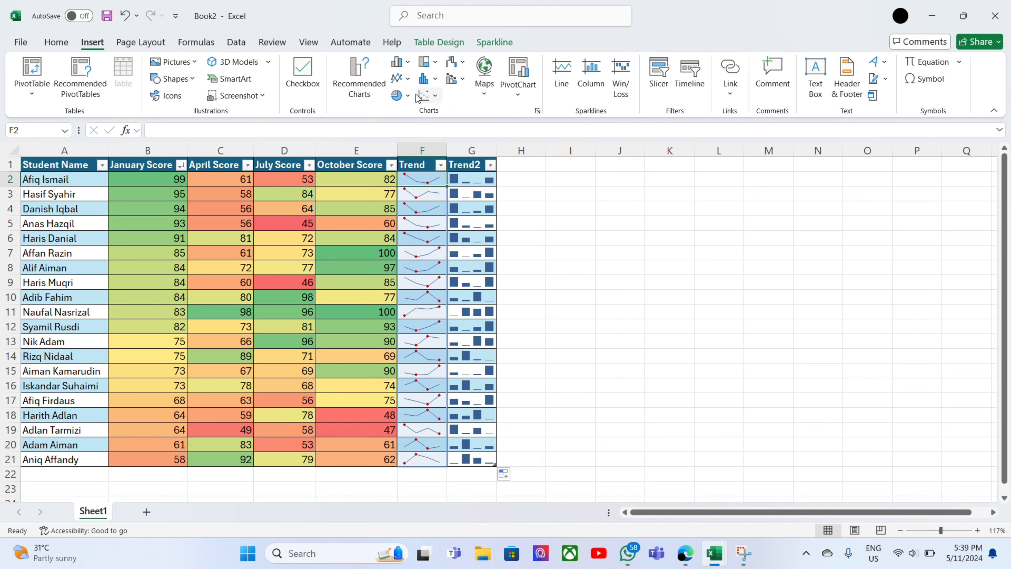
pyautogui.click(450, 45)
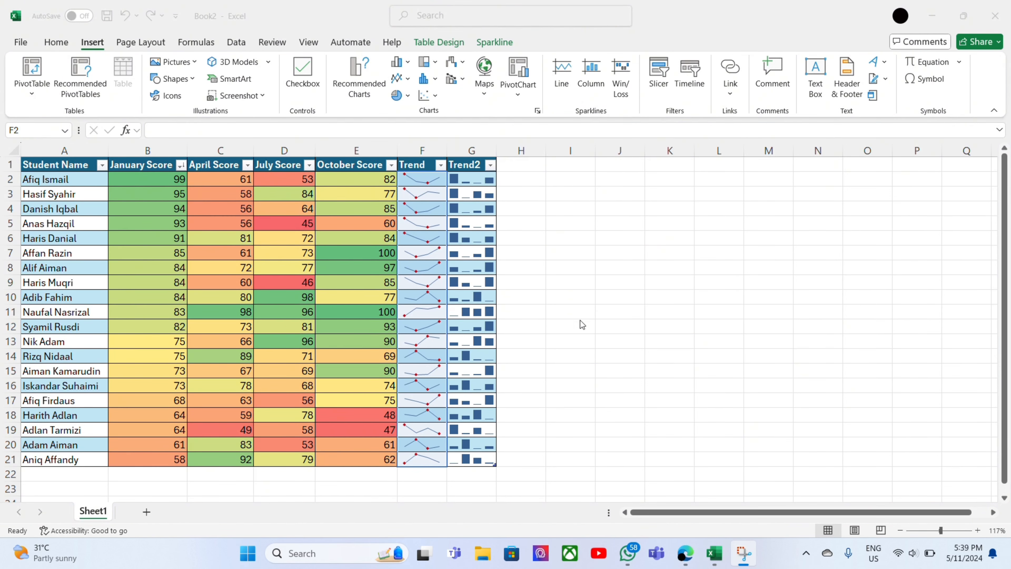
pyautogui.click(465, 460)
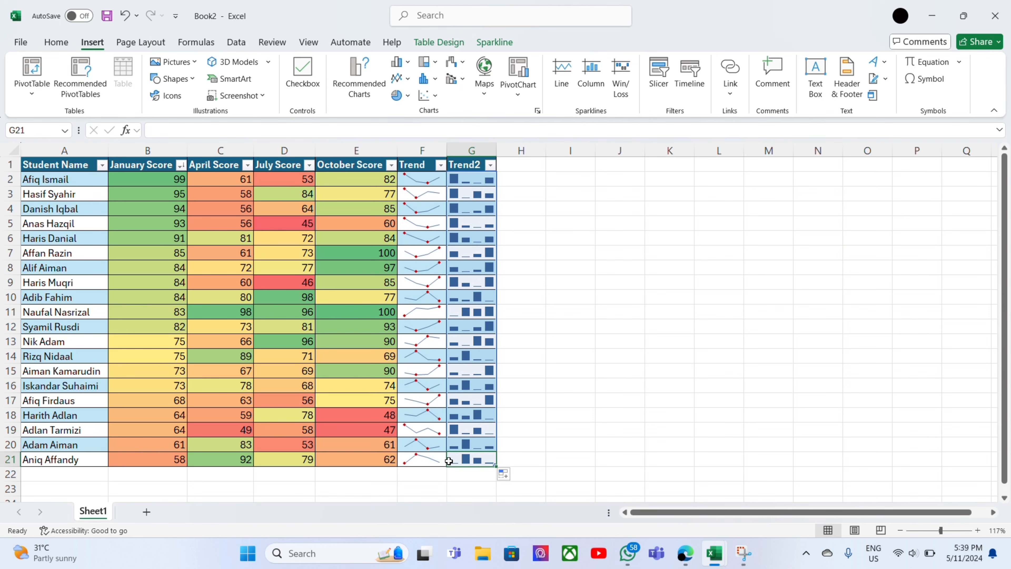
# Apply the purple sparkline style with dark purple markers to the line sparklines in the Trend column.
pyautogui.click(435, 457)
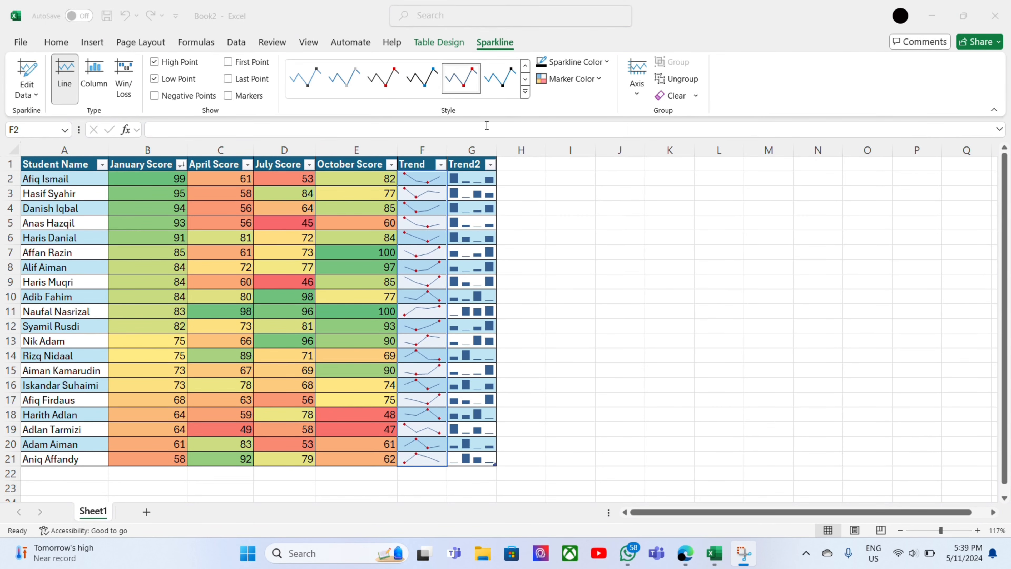
pyautogui.click(525, 94)
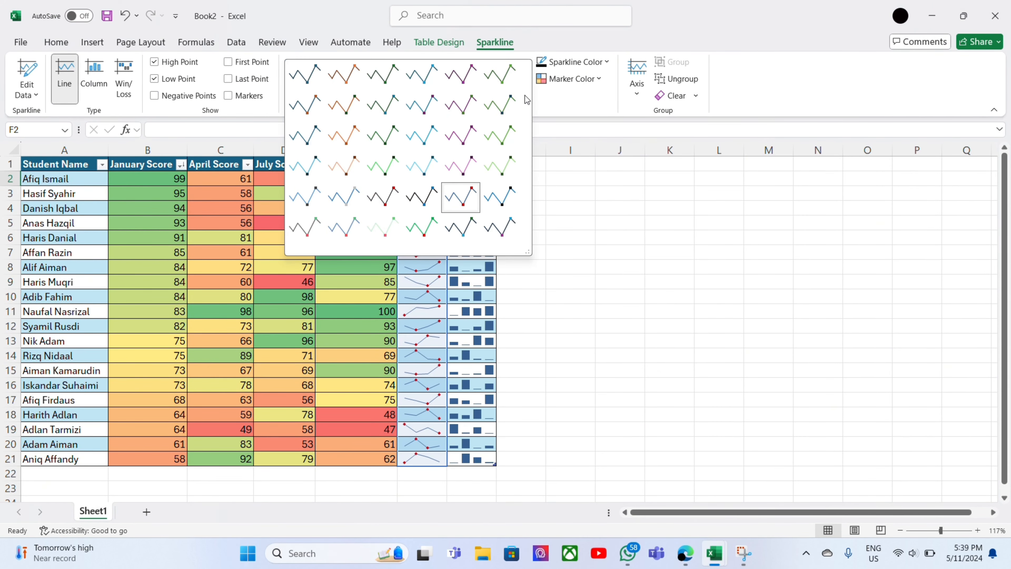
pyautogui.click(469, 133)
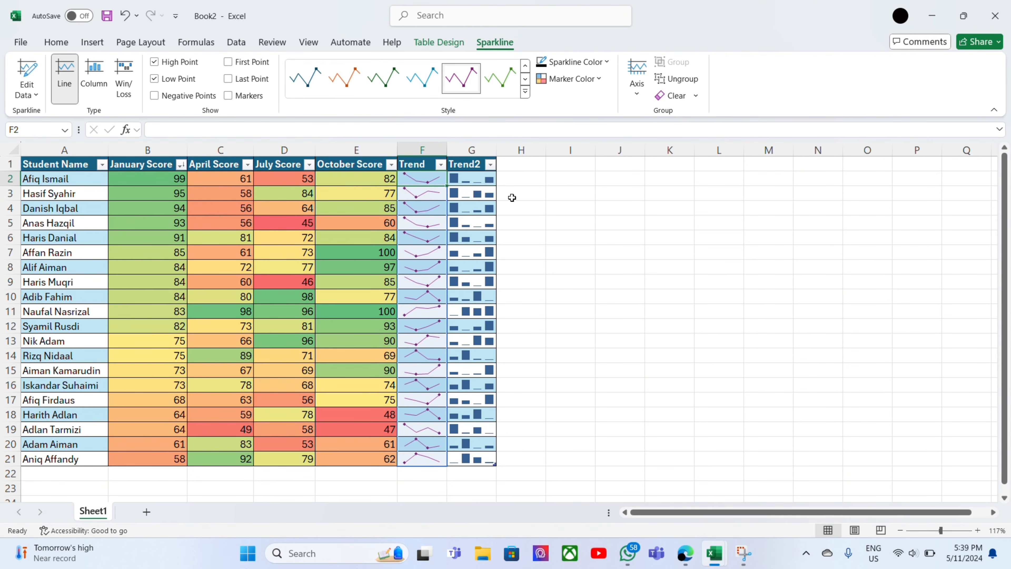
# Try the purple and green styles on the Trend2 column sparklines and settle on the light purple style.
pyautogui.click(483, 186)
pyautogui.click(576, 93)
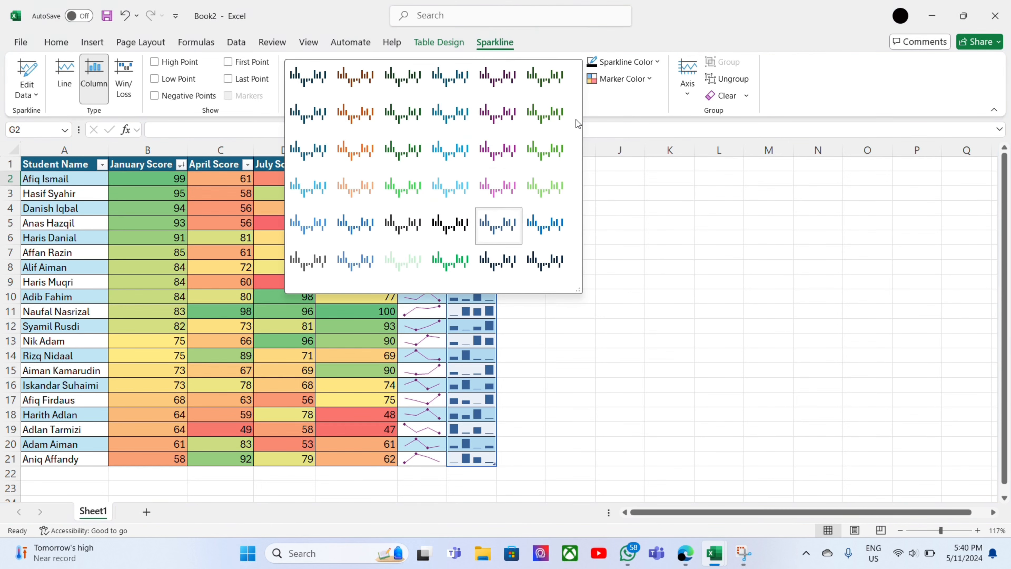
pyautogui.click(500, 152)
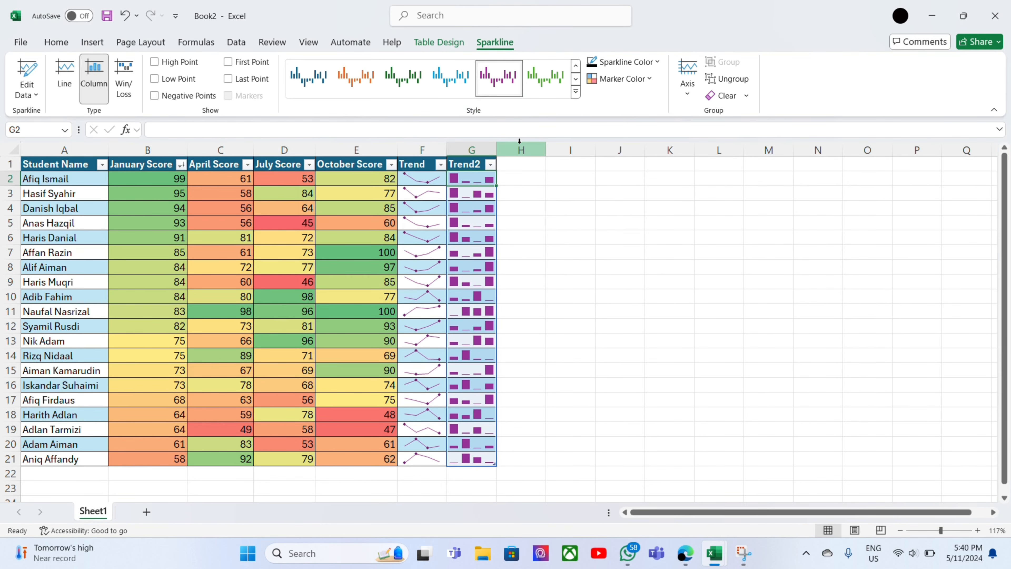
pyautogui.click(575, 93)
pyautogui.click(544, 157)
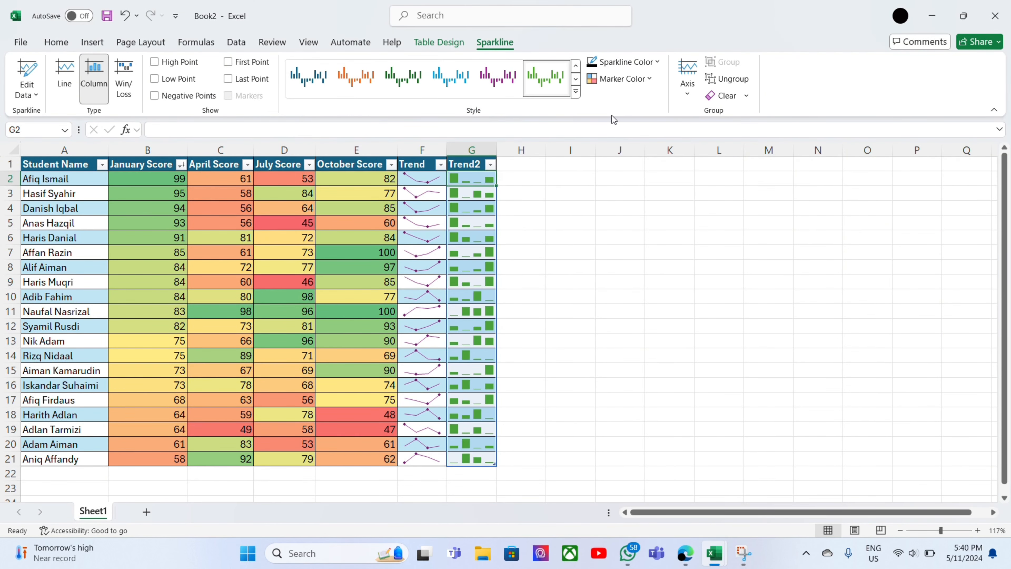
pyautogui.click(576, 93)
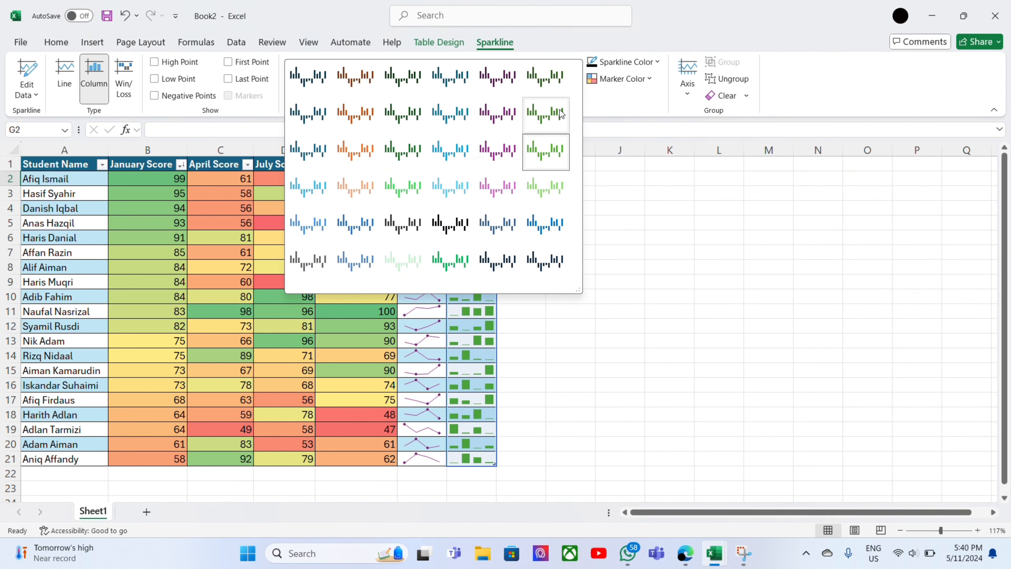
pyautogui.click(505, 188)
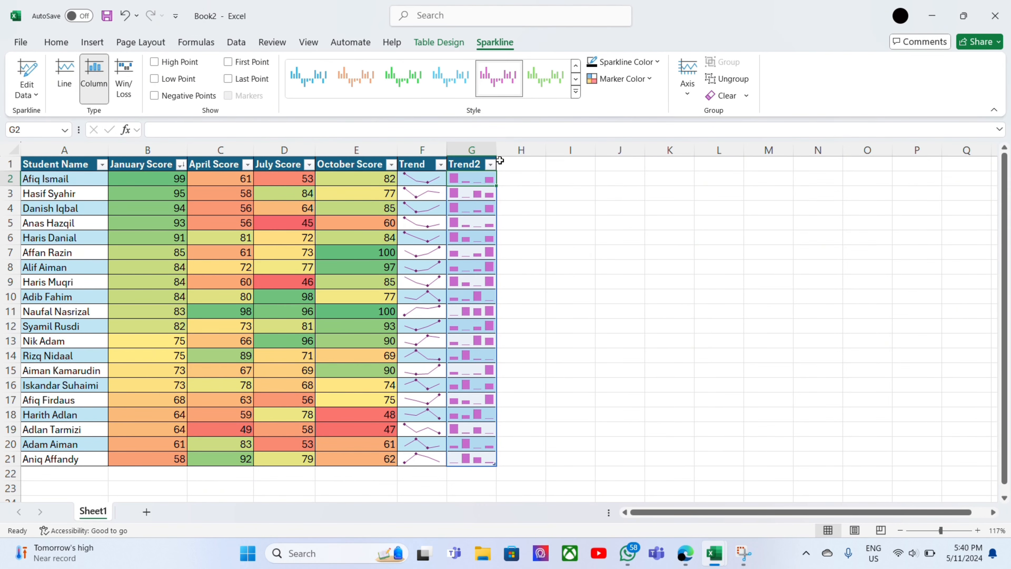
# Set the High Point marker color of the Trend line sparklines to the standard color Red.
pyautogui.click(437, 175)
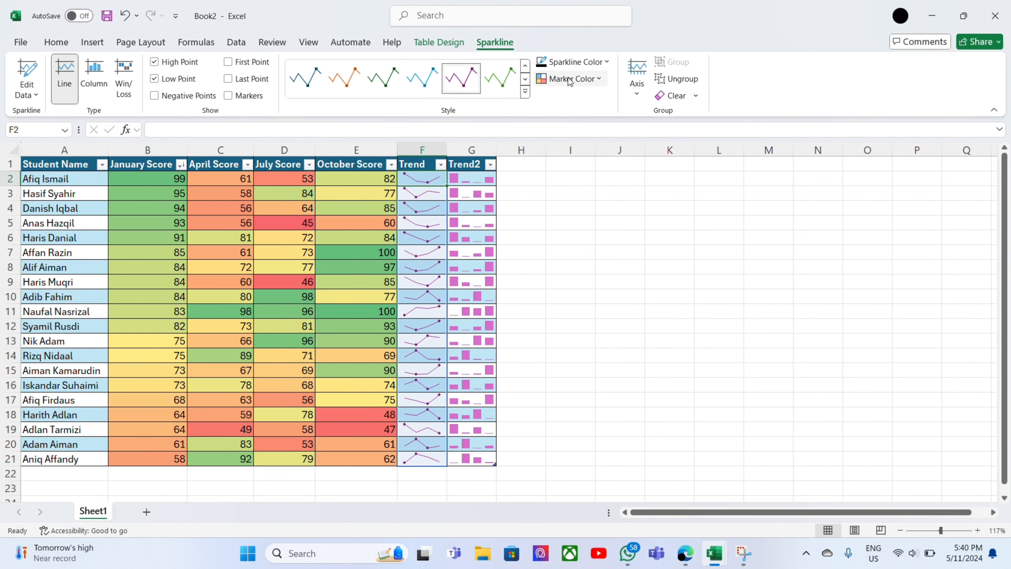
pyautogui.click(606, 63)
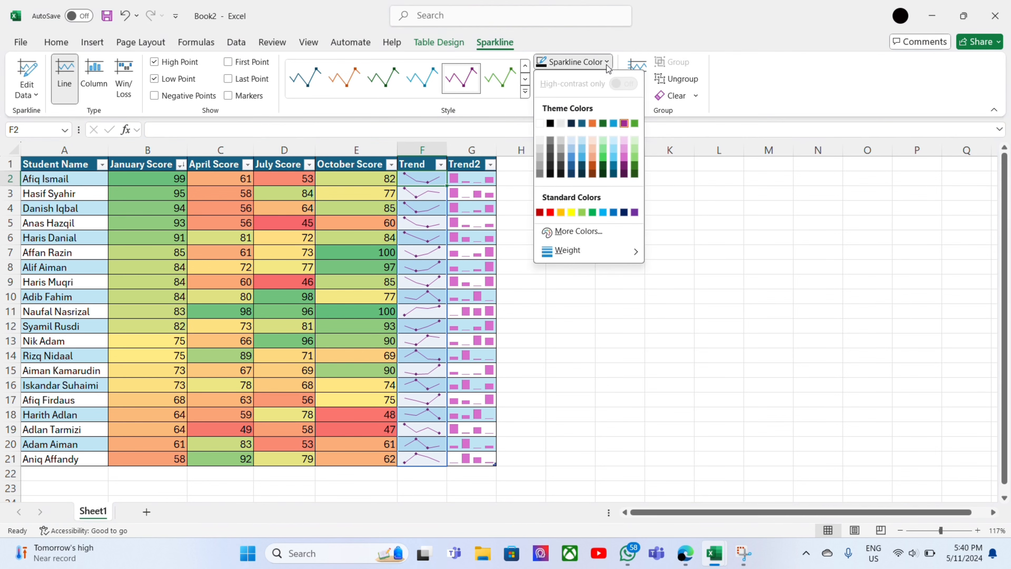
pyautogui.click(508, 119)
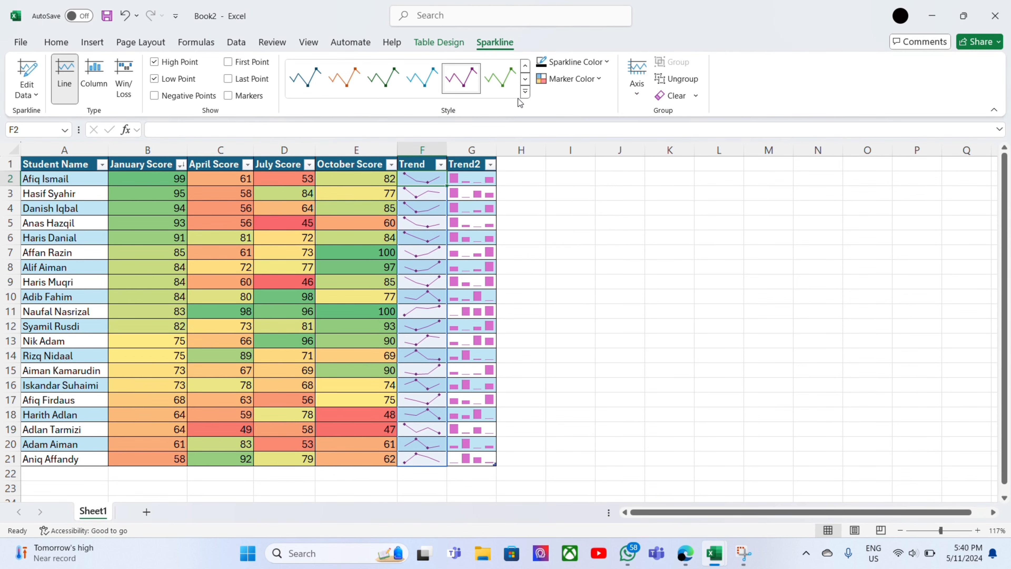
pyautogui.click(586, 83)
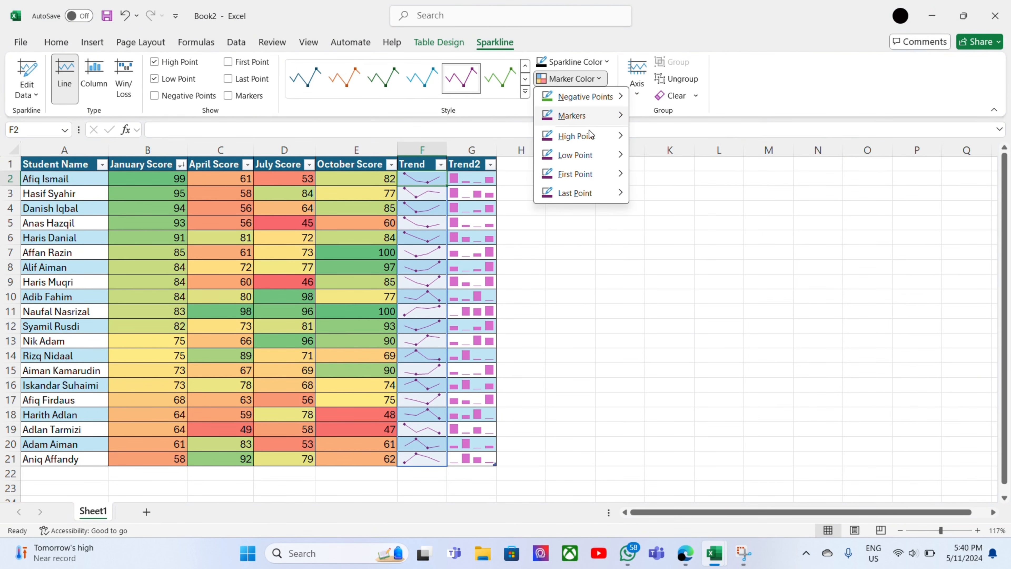
pyautogui.moveTo(589, 156)
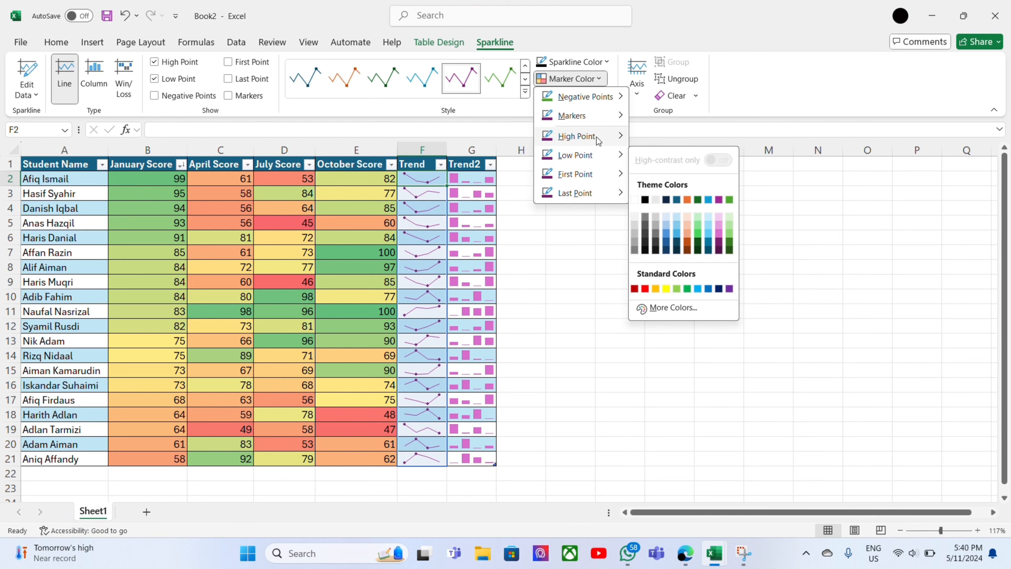
pyautogui.moveTo(589, 136)
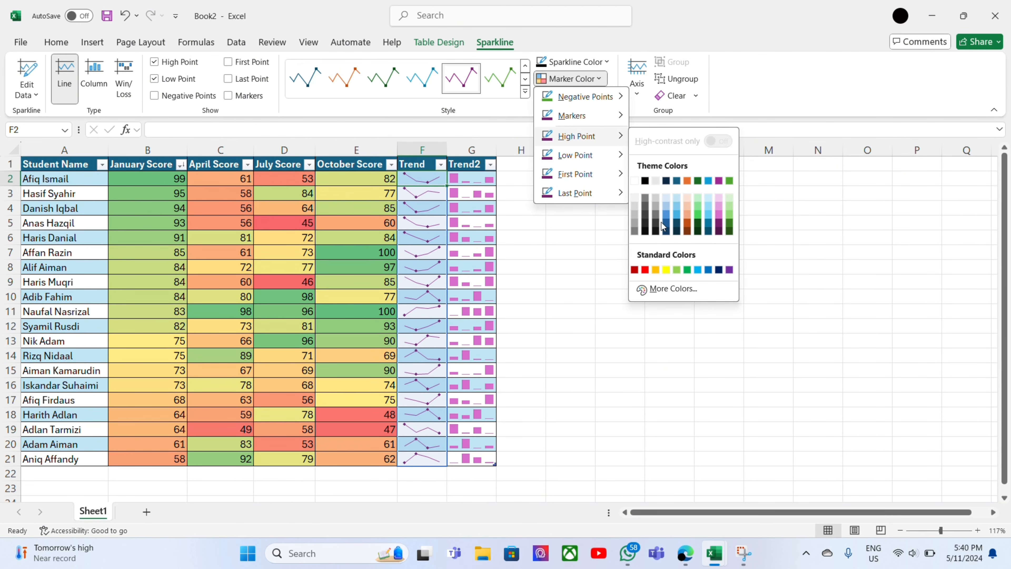
pyautogui.click(648, 269)
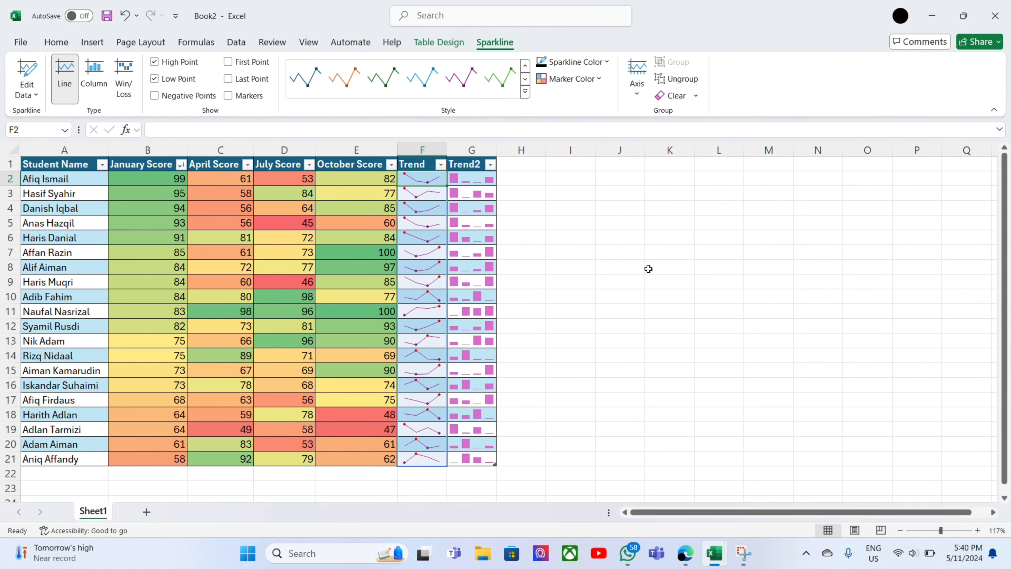
pyautogui.click(592, 83)
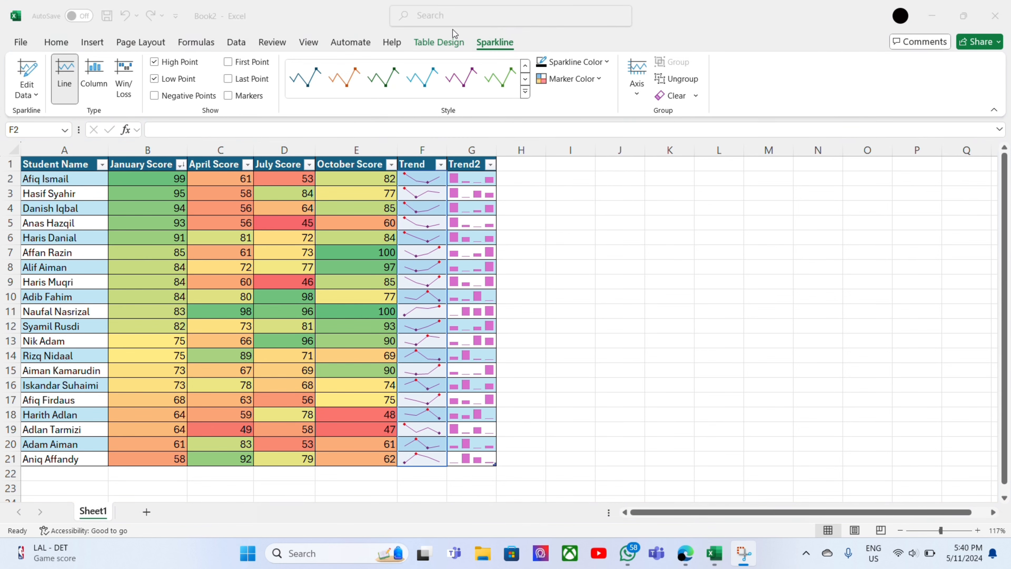
pyautogui.click(597, 79)
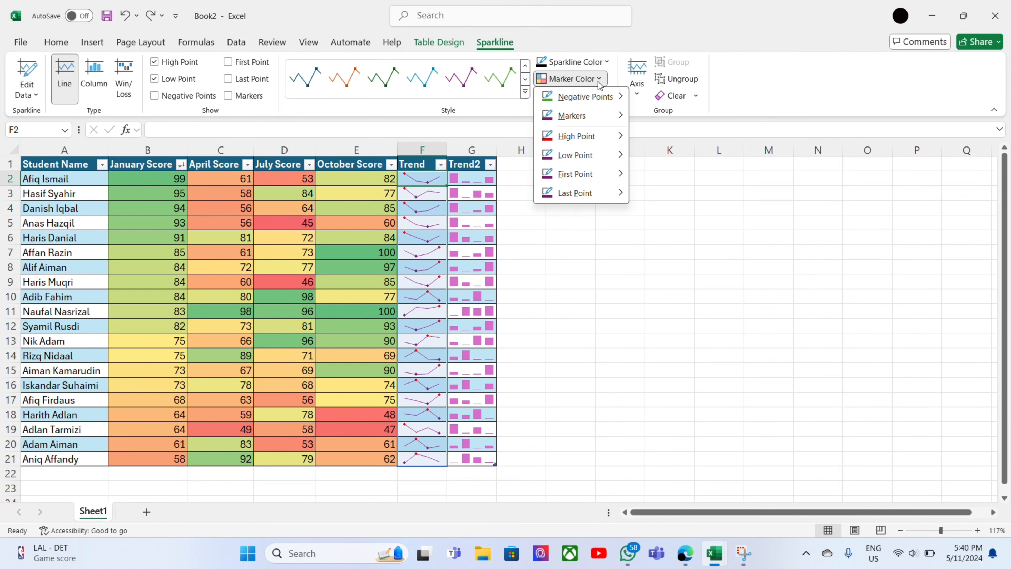
pyautogui.moveTo(589, 174)
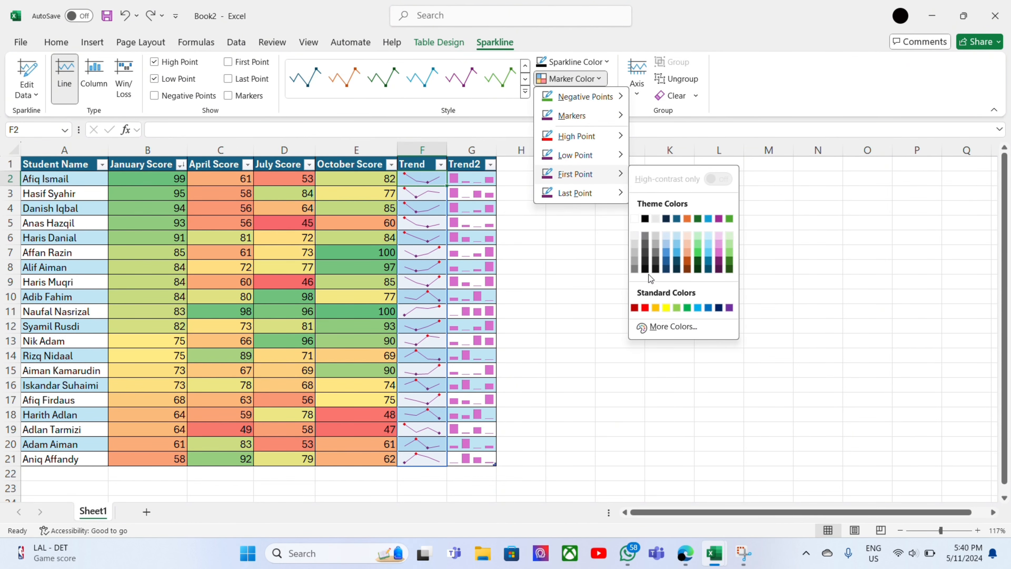
pyautogui.click(637, 306)
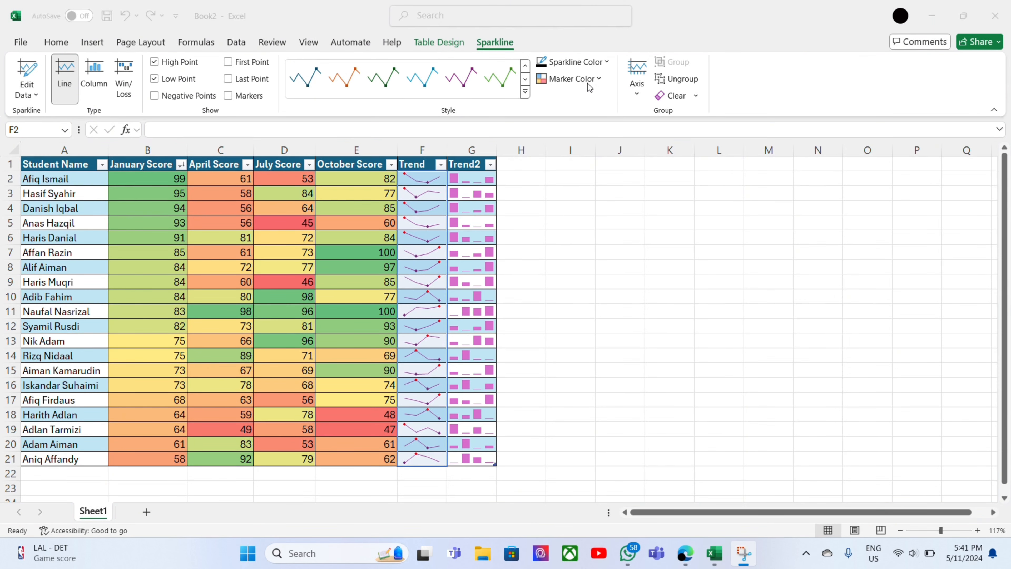
pyautogui.hotkey('ctrl', 'z')
# Set the Low Point marker color of the Trend line sparklines to a standard red shade.
pyautogui.click(597, 81)
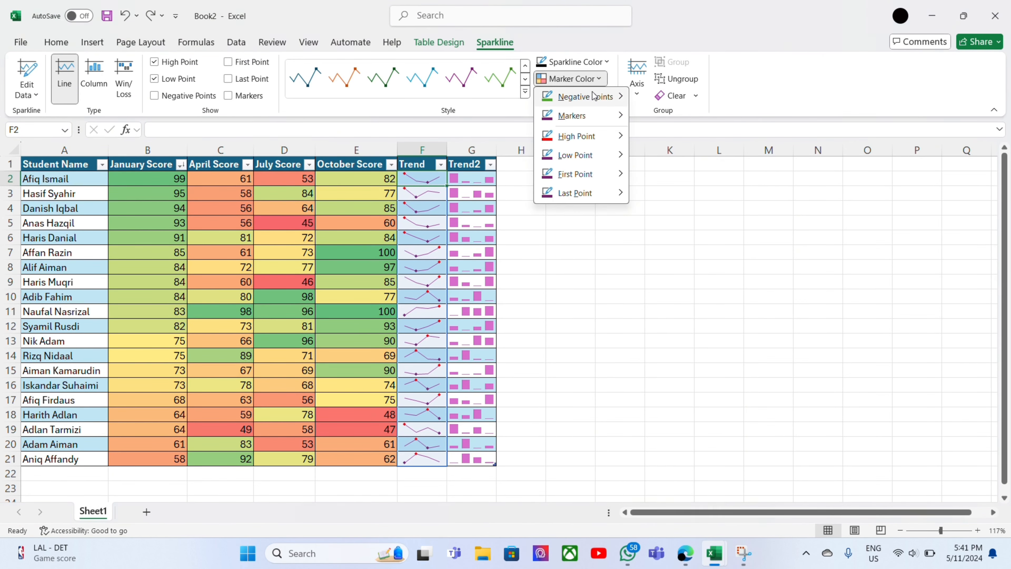
pyautogui.moveTo(612, 156)
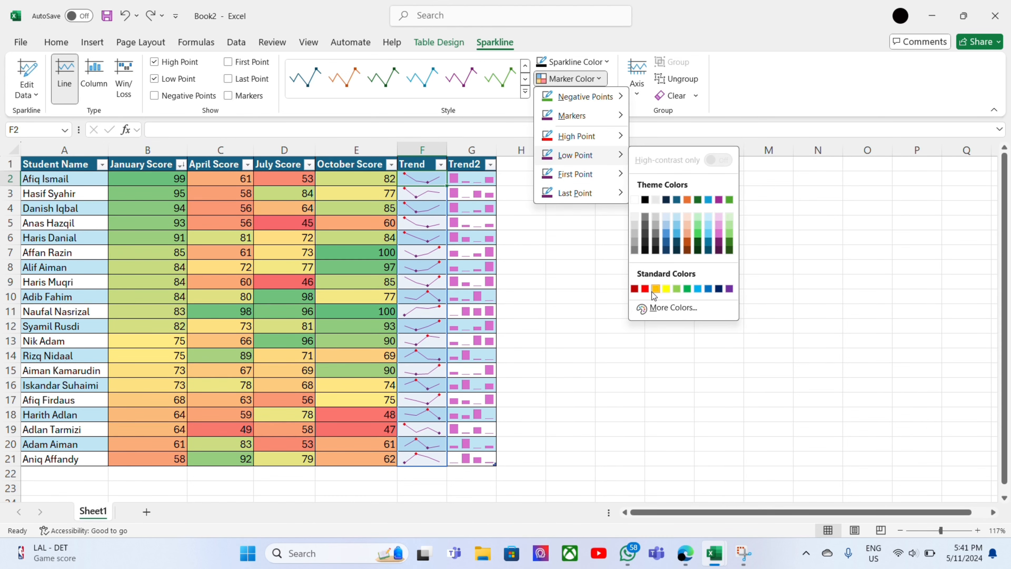
pyautogui.click(654, 289)
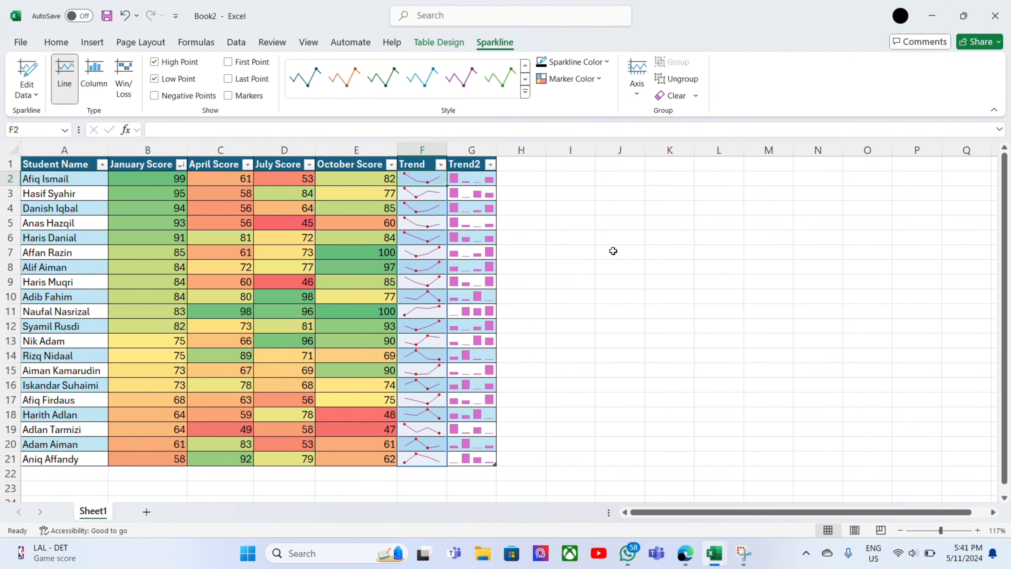
# Sort the table by Student Name from A to Z.
pyautogui.click(102, 164)
pyautogui.click(83, 182)
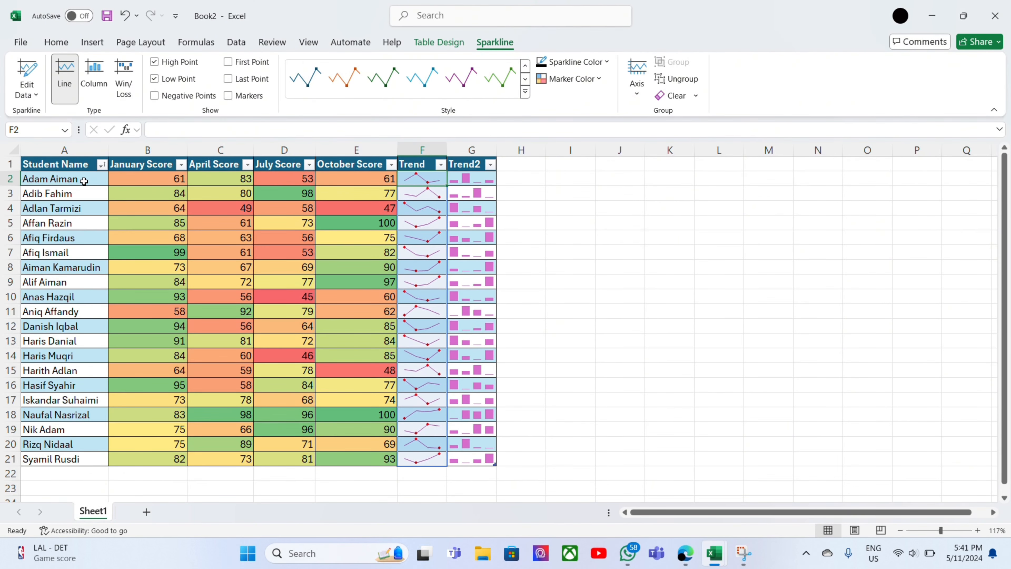
pyautogui.click(102, 165)
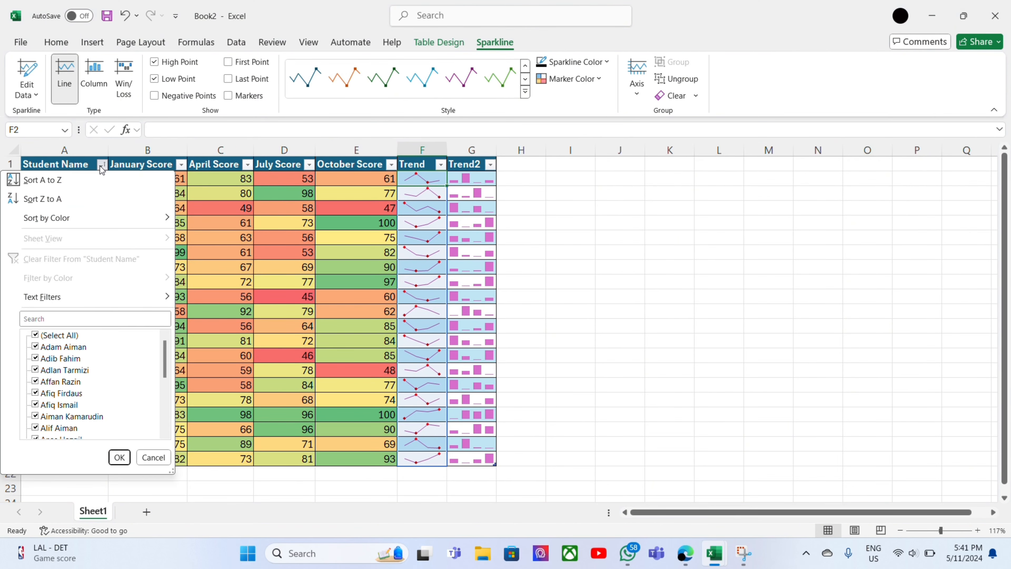
pyautogui.click(180, 165)
# Sort the table by January Score from smallest to largest, and re-sort it from largest to smallest.
pyautogui.click(180, 164)
pyautogui.click(159, 179)
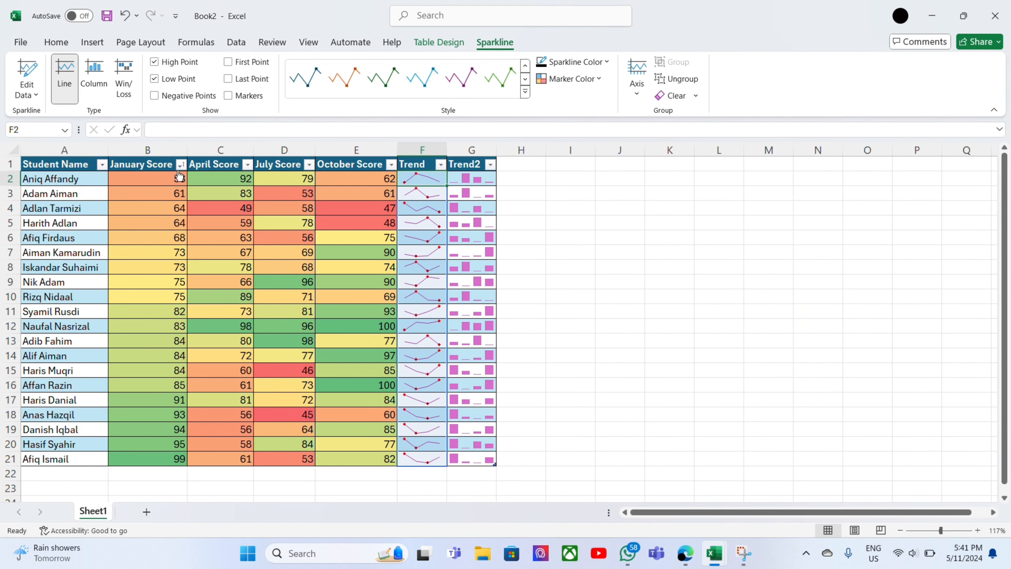
pyautogui.click(180, 164)
pyautogui.click(147, 198)
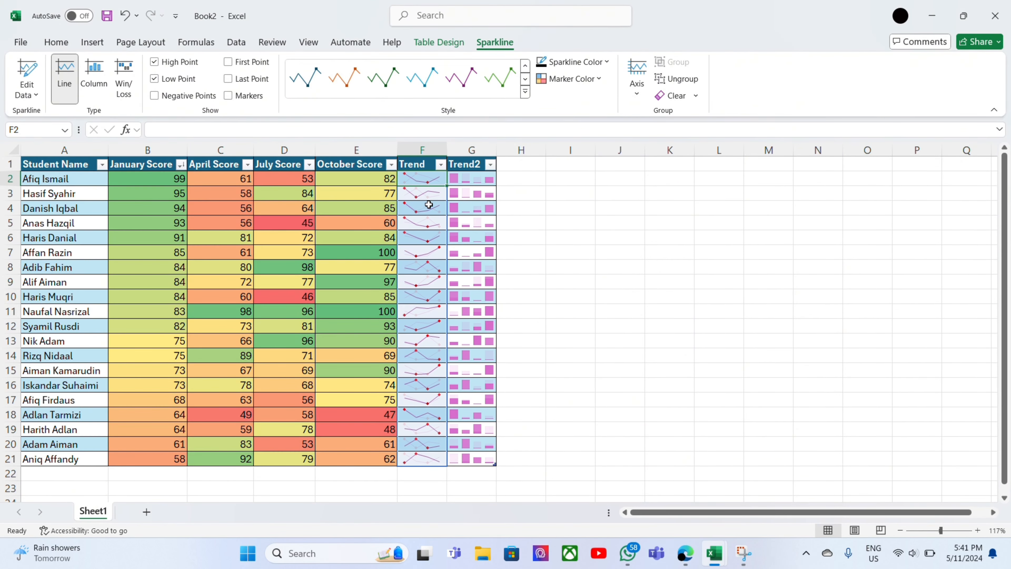